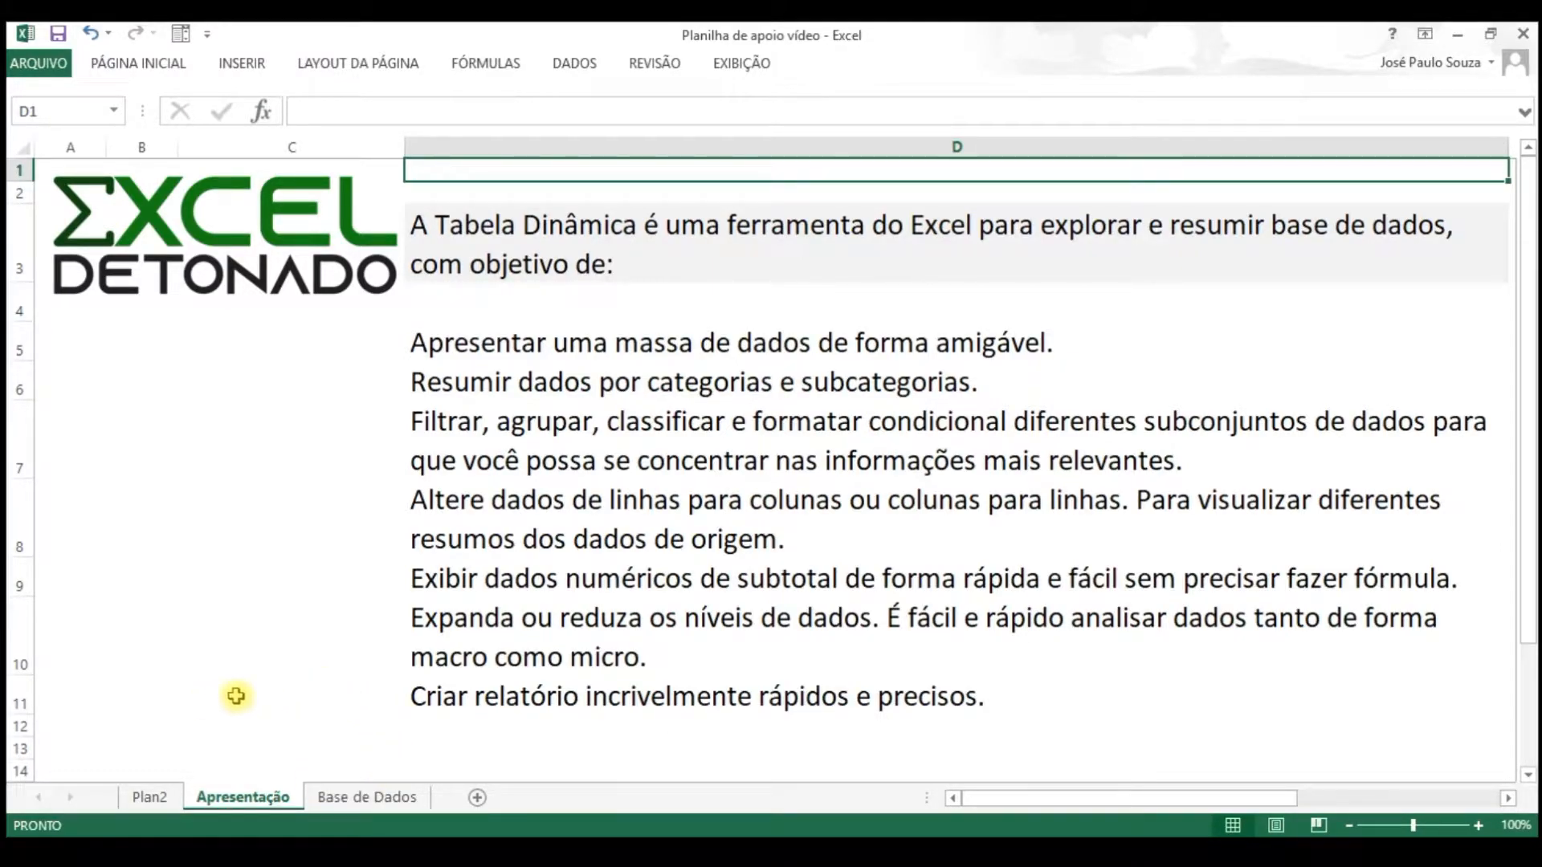
- Open the Base de Dados sheet and examine the last records across its data columns
click(377, 798)
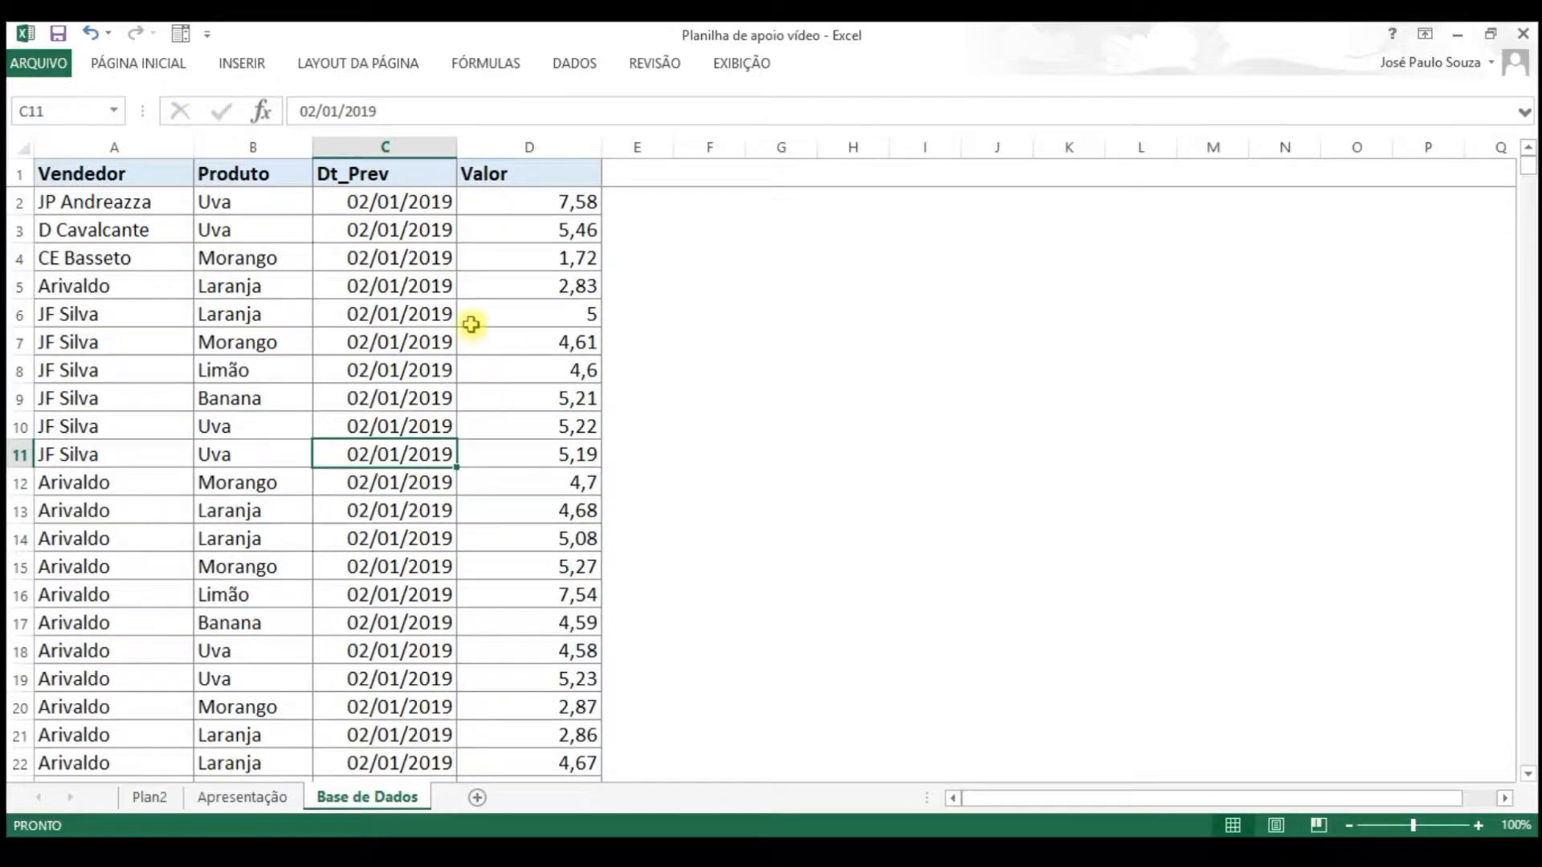
key(ctrl+Down)
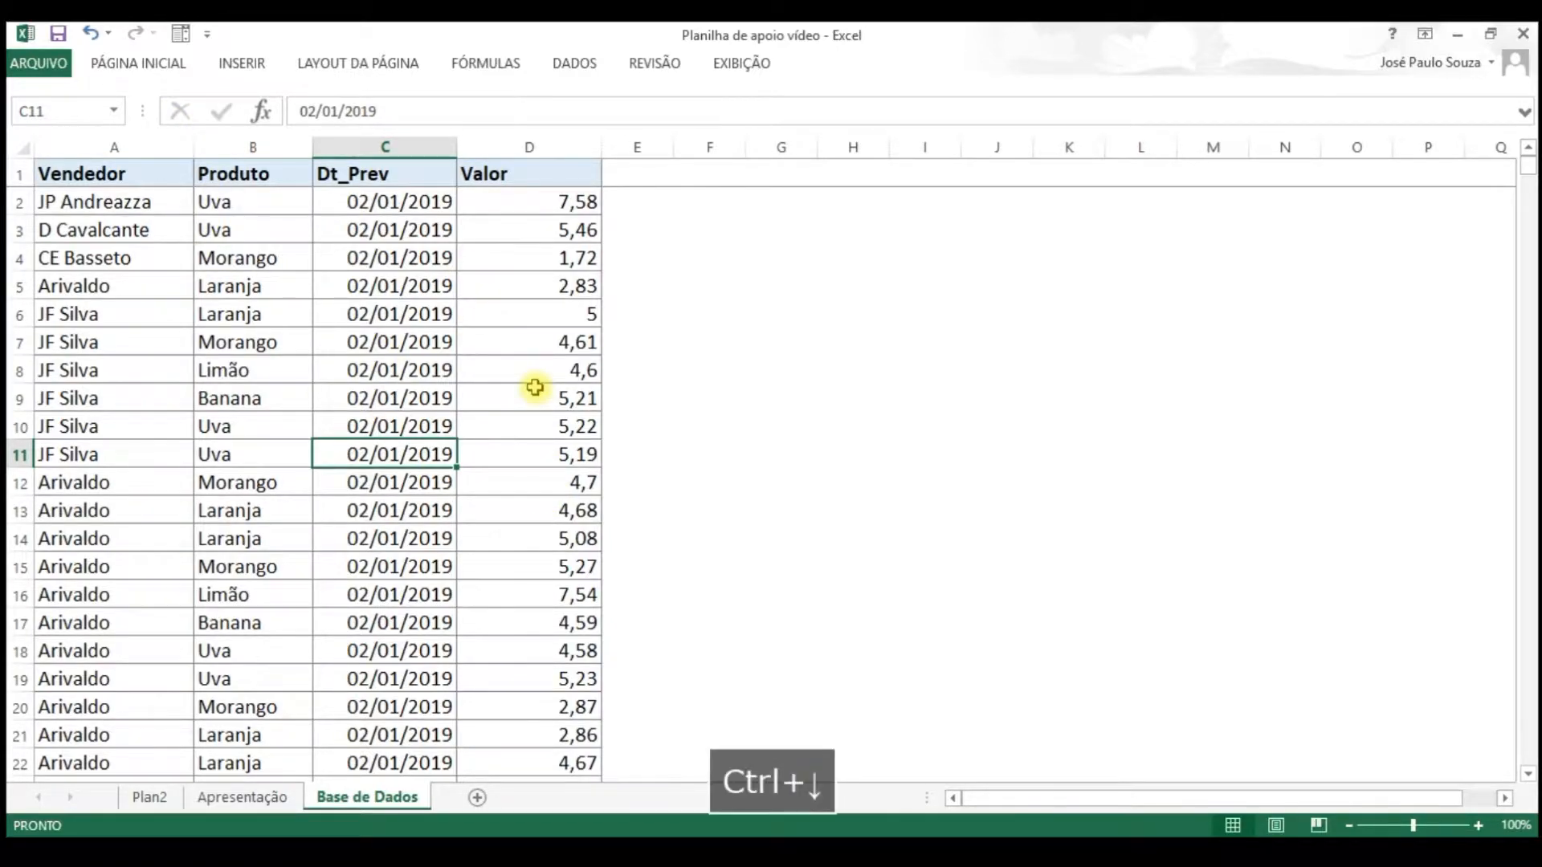
key(Down)
key(Up)
key(Left)
key(Left)
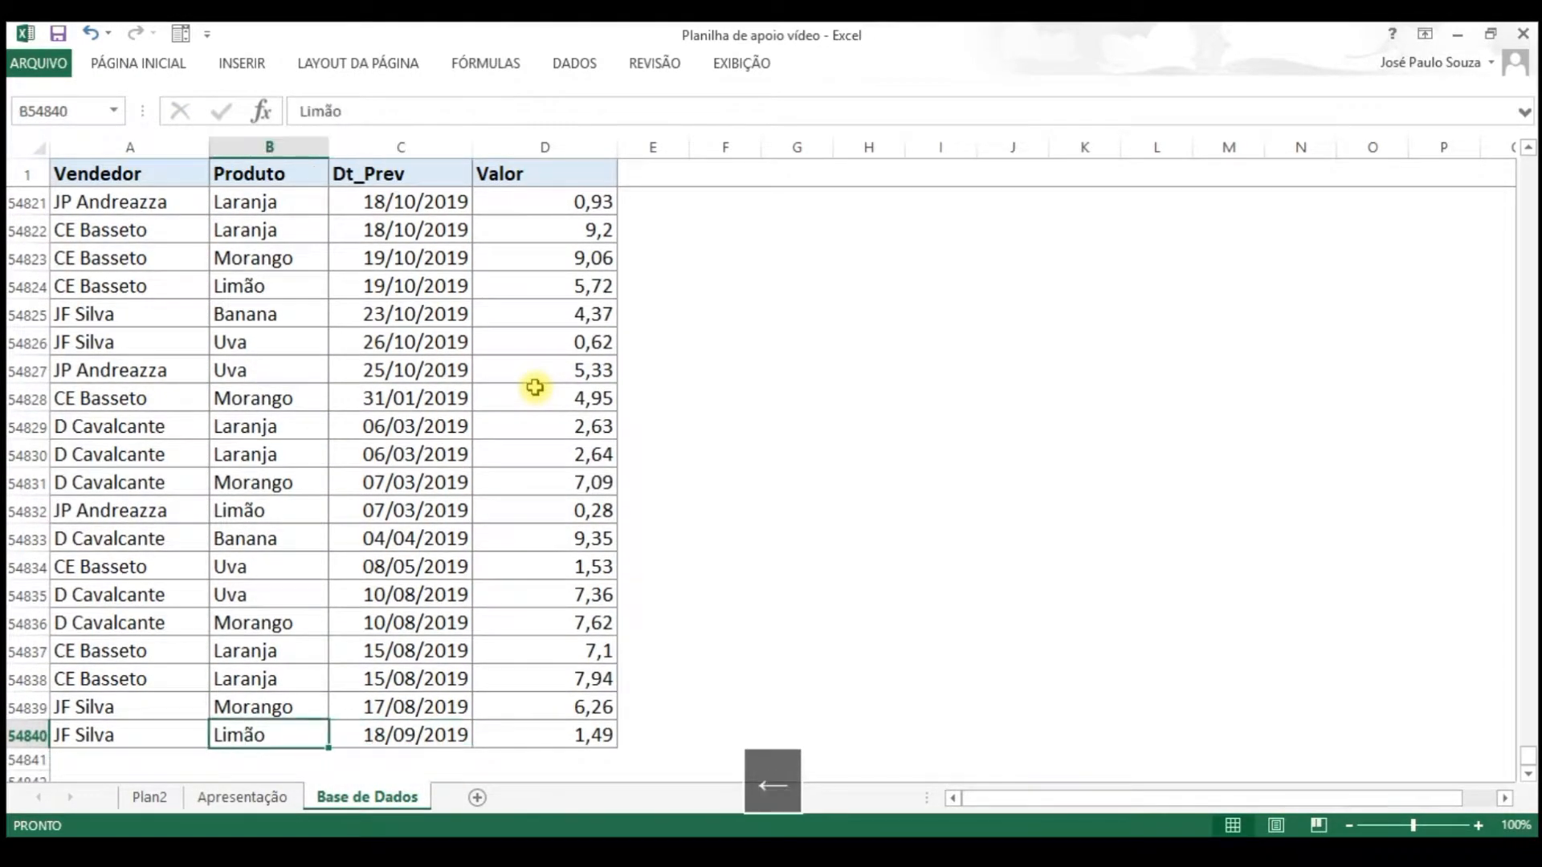
key(Right)
key(Right)
key(Right)
key(Right)
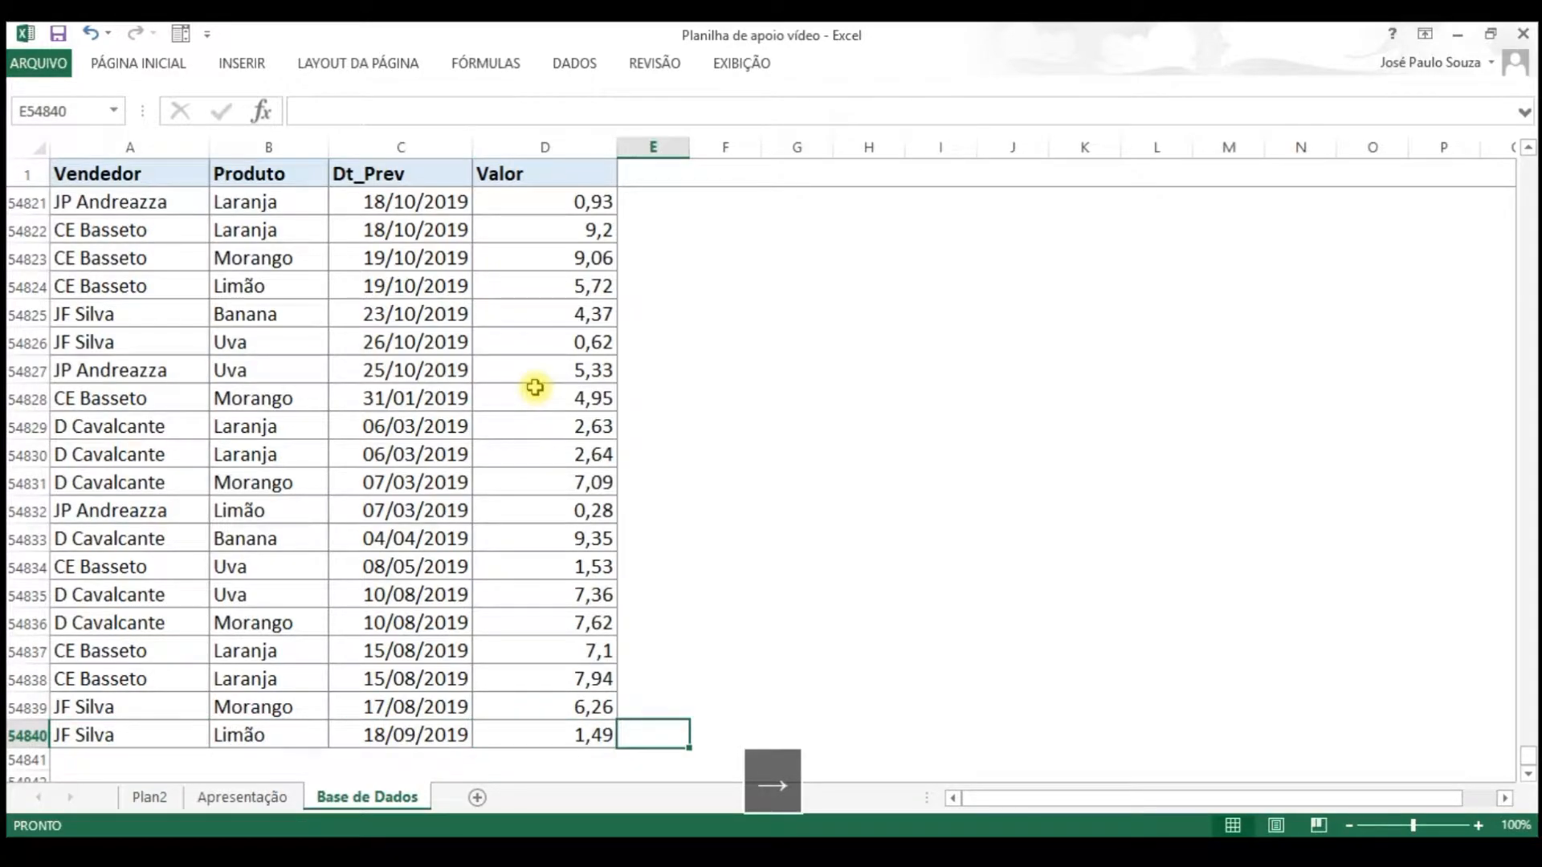
key(Left)
key(Left)
key(Left)
key(Left)
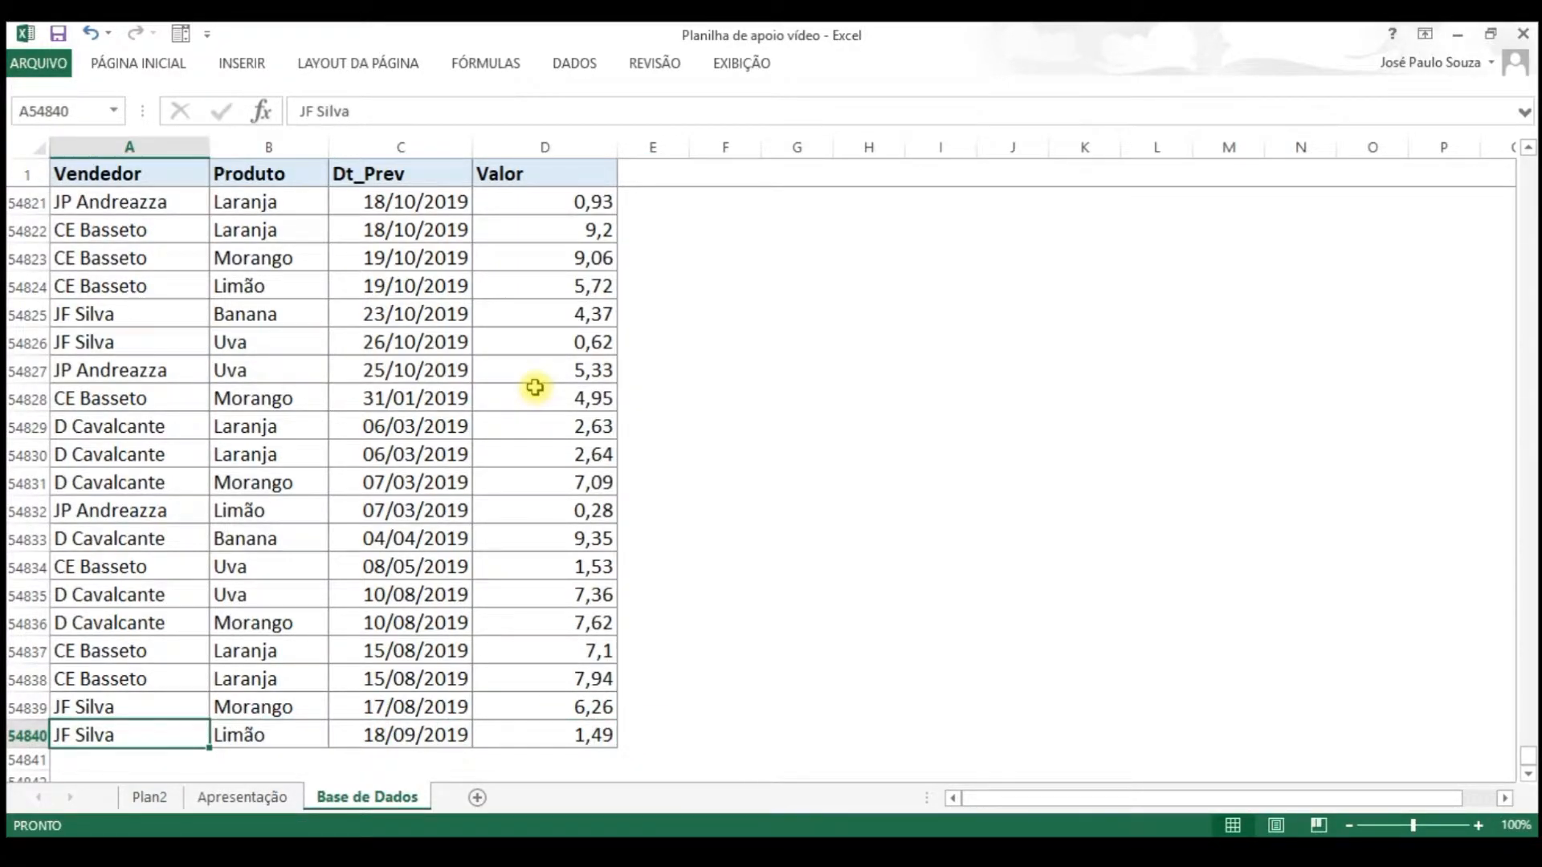
- Return to the start of the data and examine the column headers from Vendedor to Valor
key(ctrl+Up)
key(Right)
key(Left)
key(Down)
key(Up)
key(Right)
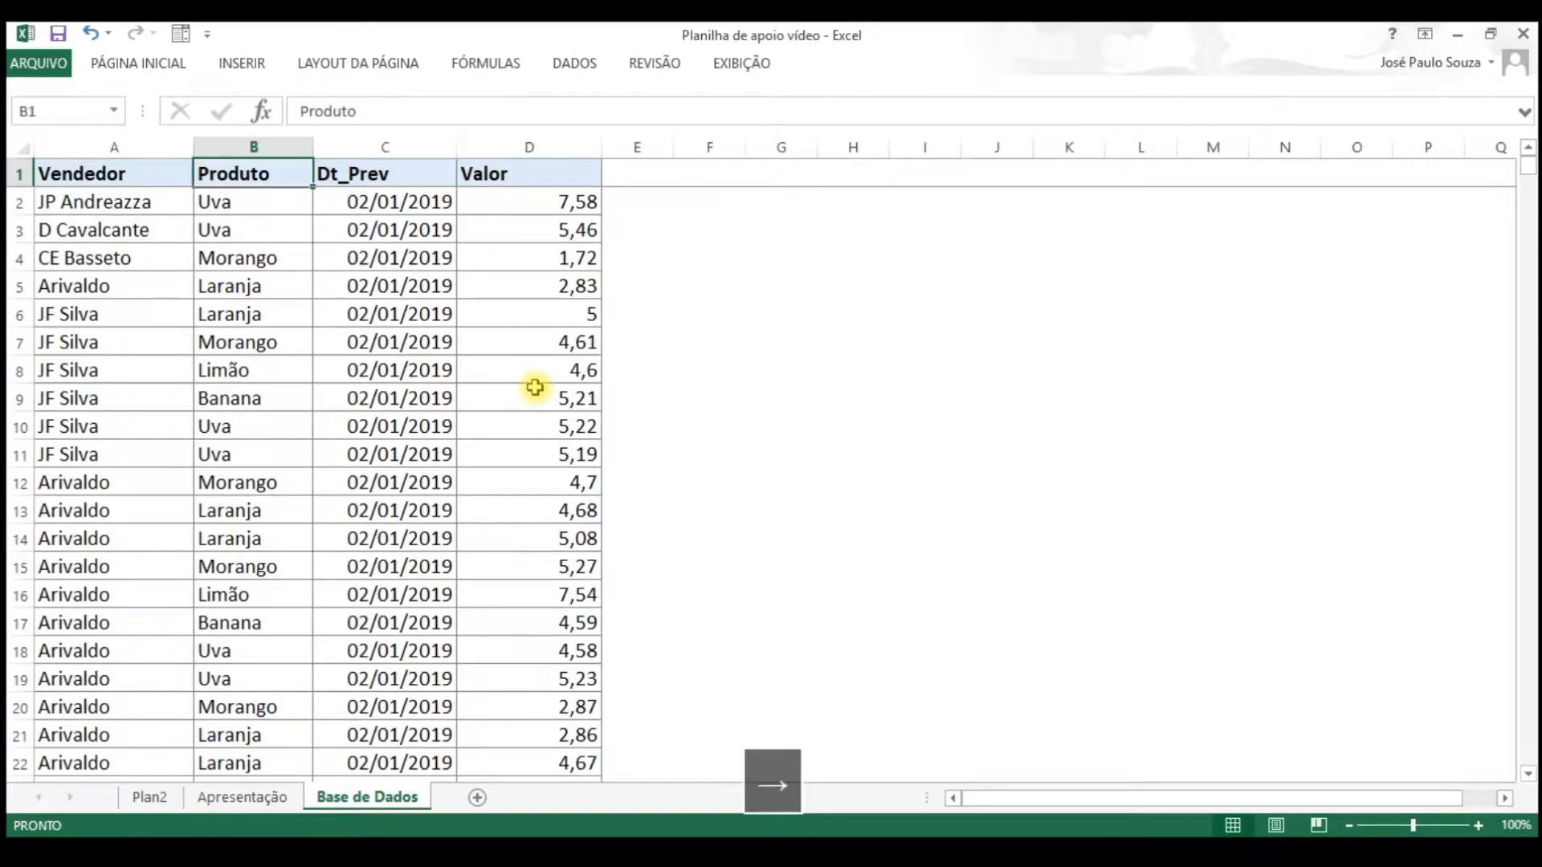
key(Up)
key(Right)
key(Down)
key(Up)
key(Right)
key(Down)
key(Up)
key(Right)
key(Left)
key(Left)
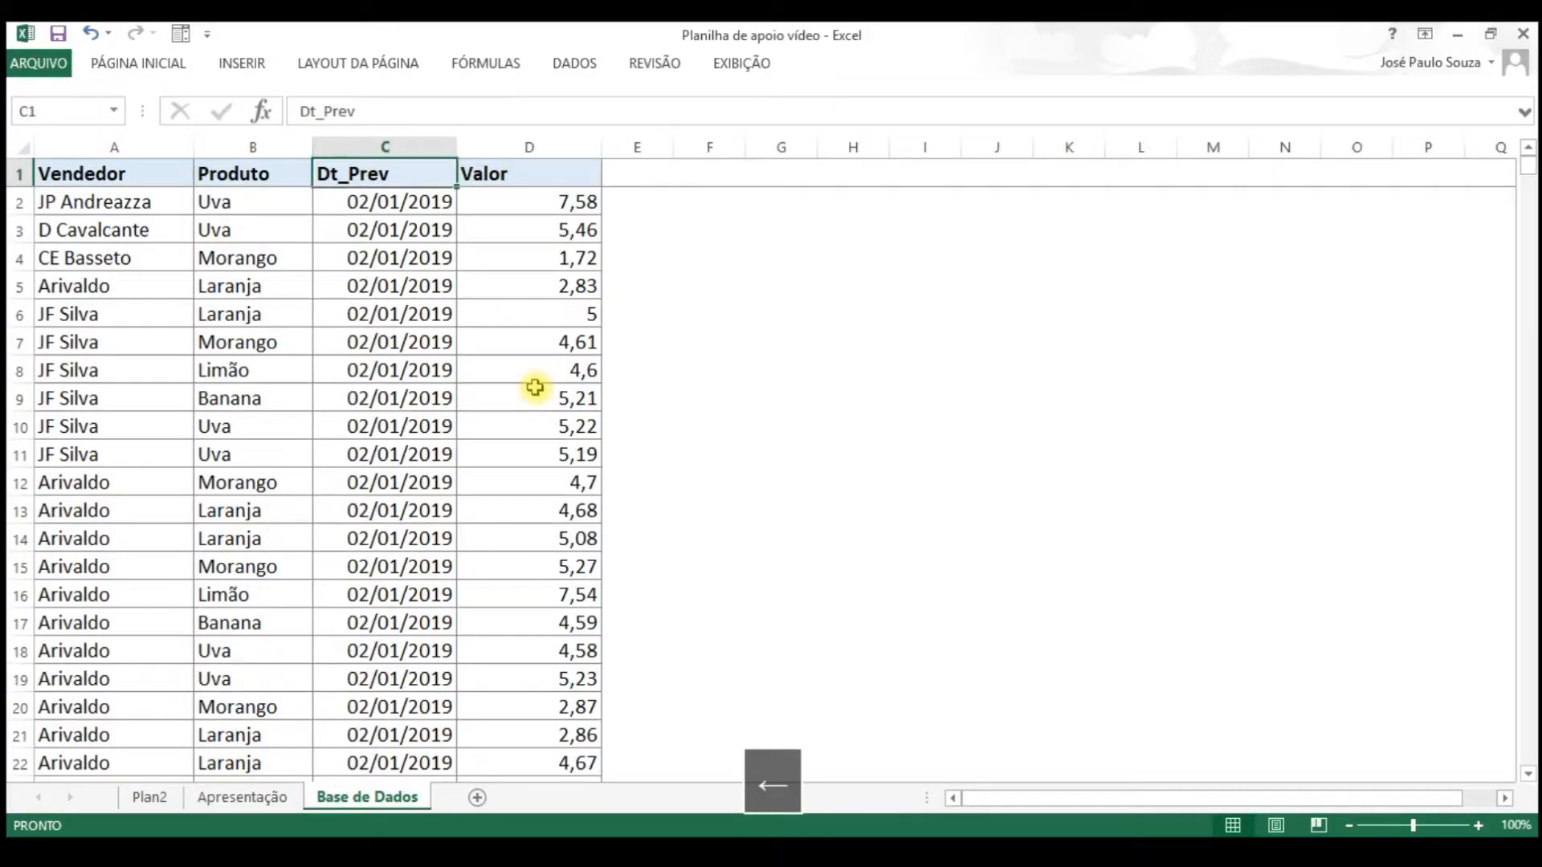
- Replace the Dt_Prev header in cell C1 with "Datas"
key(Left)
key(Right)
key(Delete)
key(Left)
key(Left)
key(Right)
key(Right)
key(Right)
key(Right)
key(Left)
key(Left)
key(Left)
key(Left)
key(Right)
key(Right)
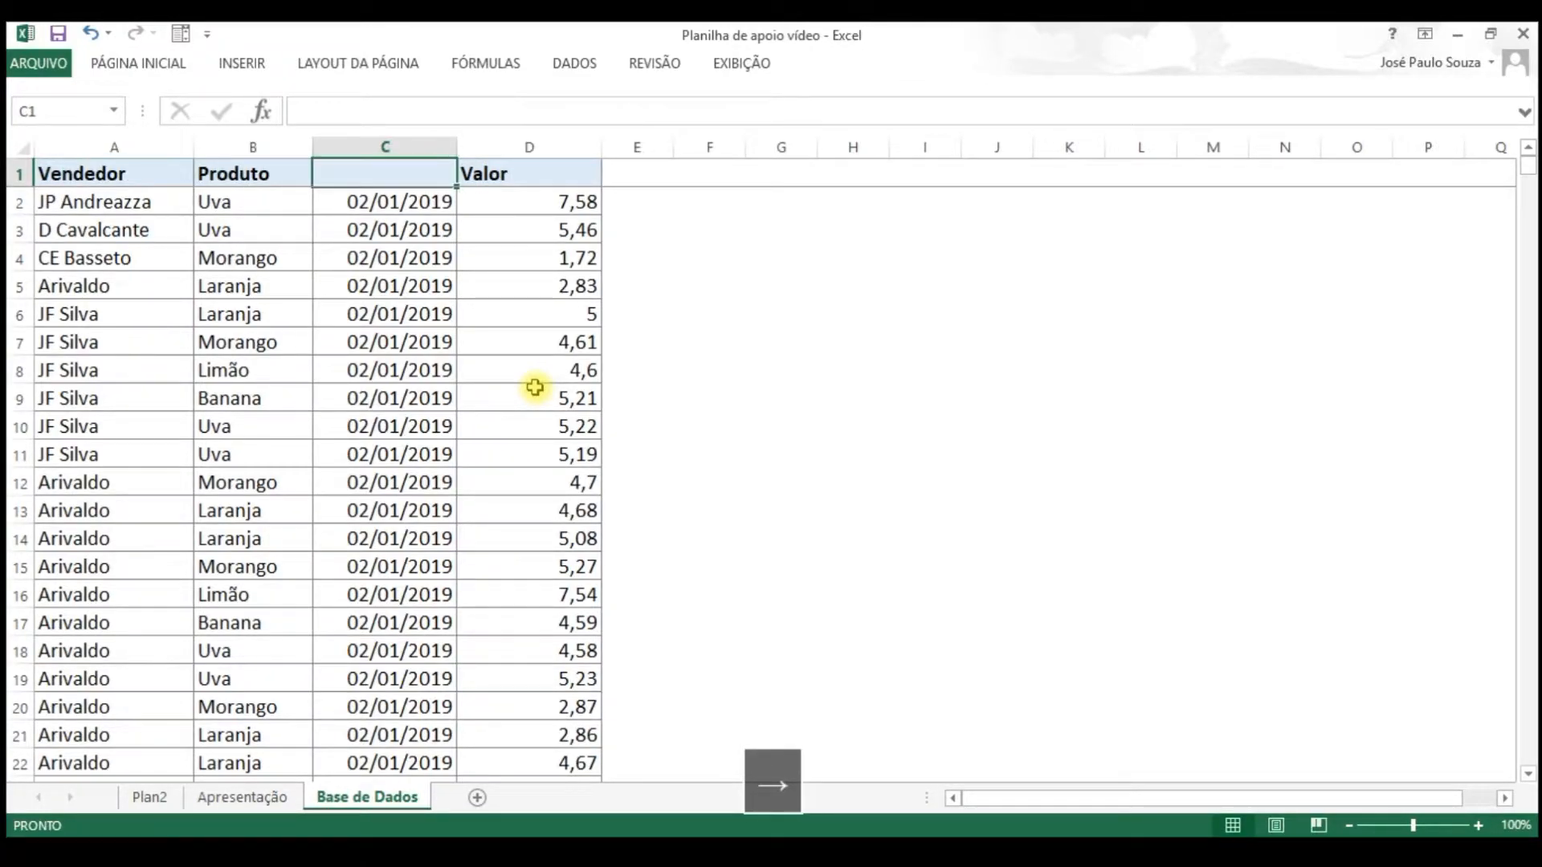
text(Da)
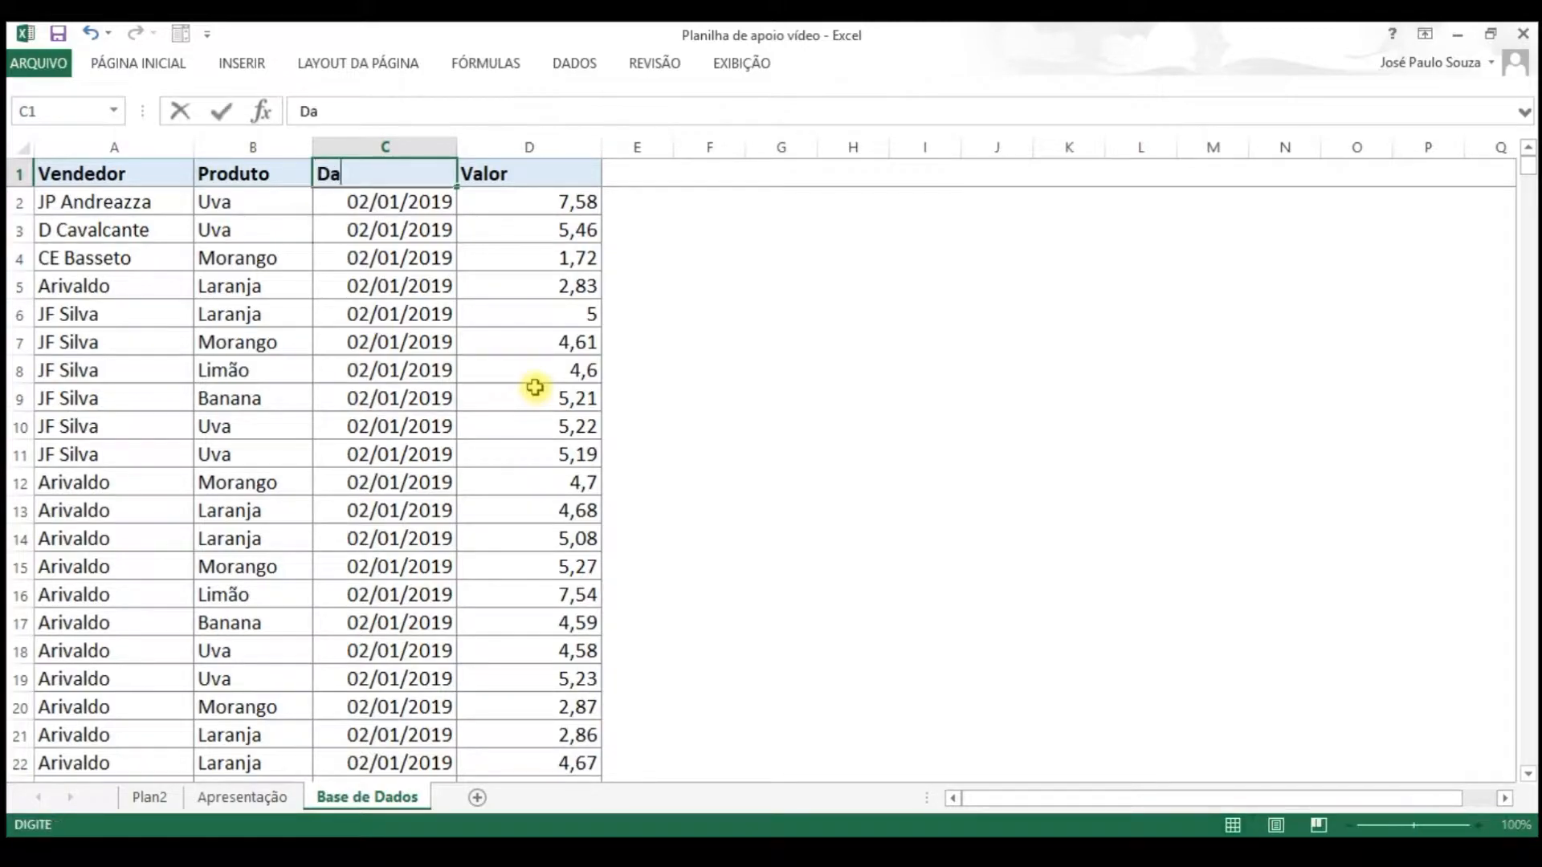
key(Left)
- Check the header cells in row 1 together with the first data rows beneath them
key(Left)
key(Right)
key(Right)
key(Right)
key(shift+Left)
key(shift+Left)
key(shift+Left)
key(Right)
key(Left)
key(shift+Down)
key(shift+Up)
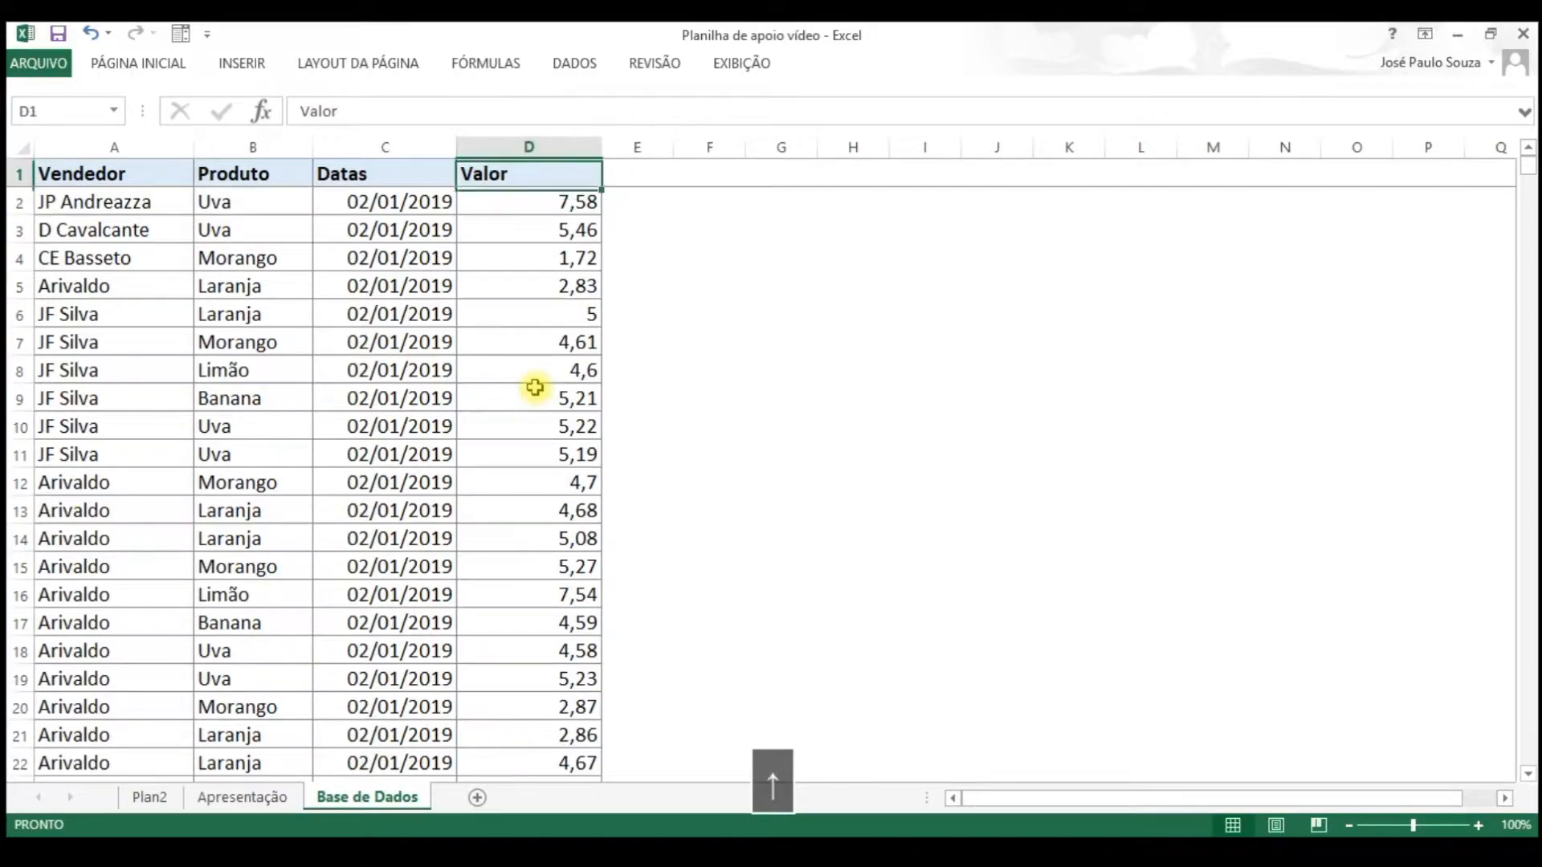
key(Down)
key(Down)
key(Up)
key(Up)
key(Left)
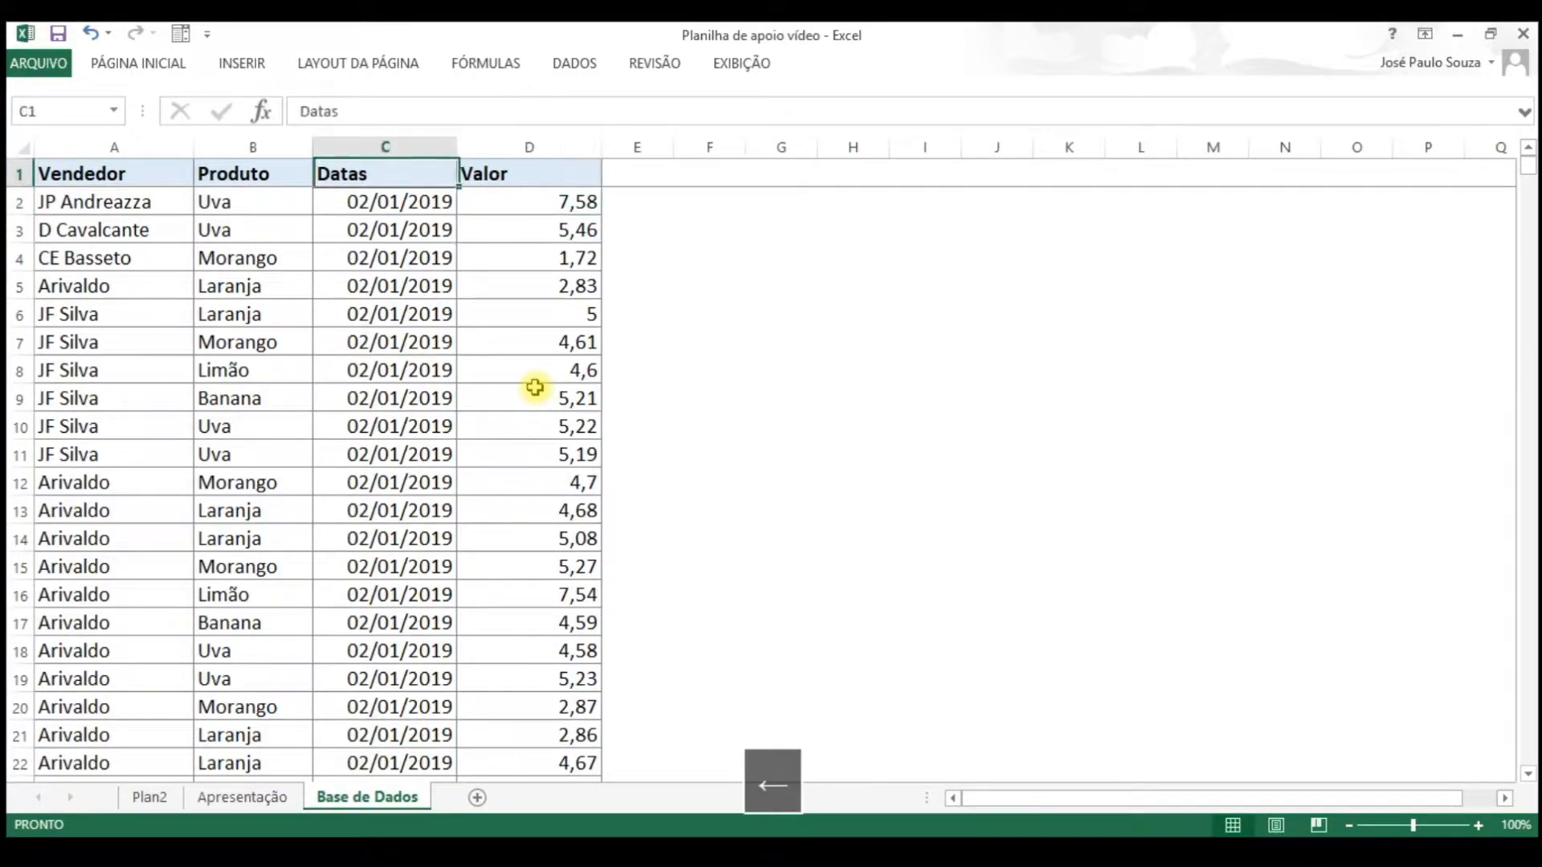
- Keep the ribbon expanded and convert the data range A1:D54840 into a table with headers
key(Left)
key(Left)
key(shift+Right)
key(shift+Right)
key(shift+Right)
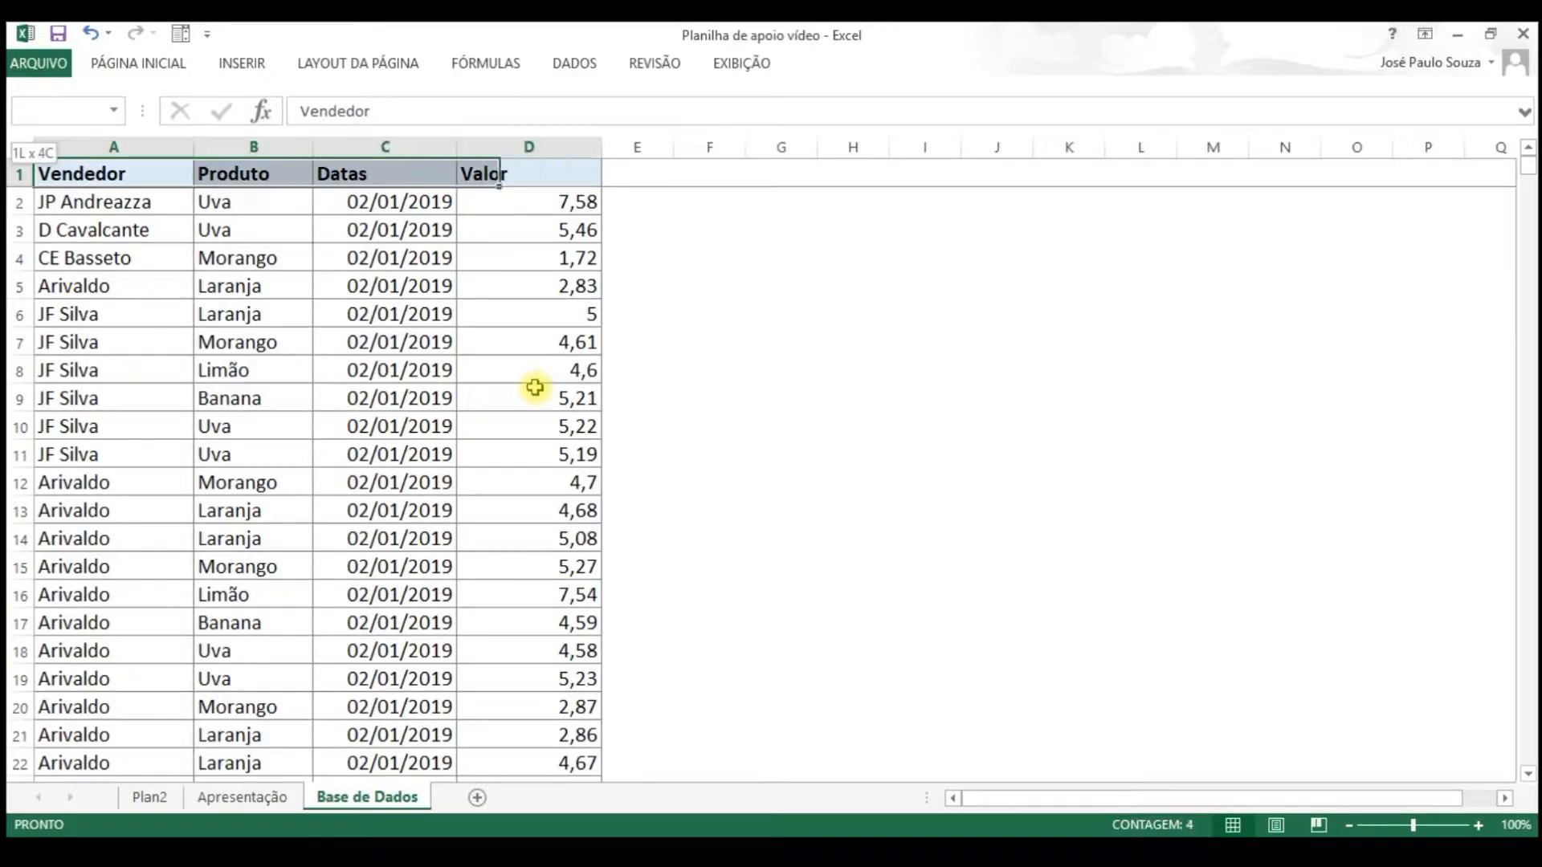
key(shift+Down)
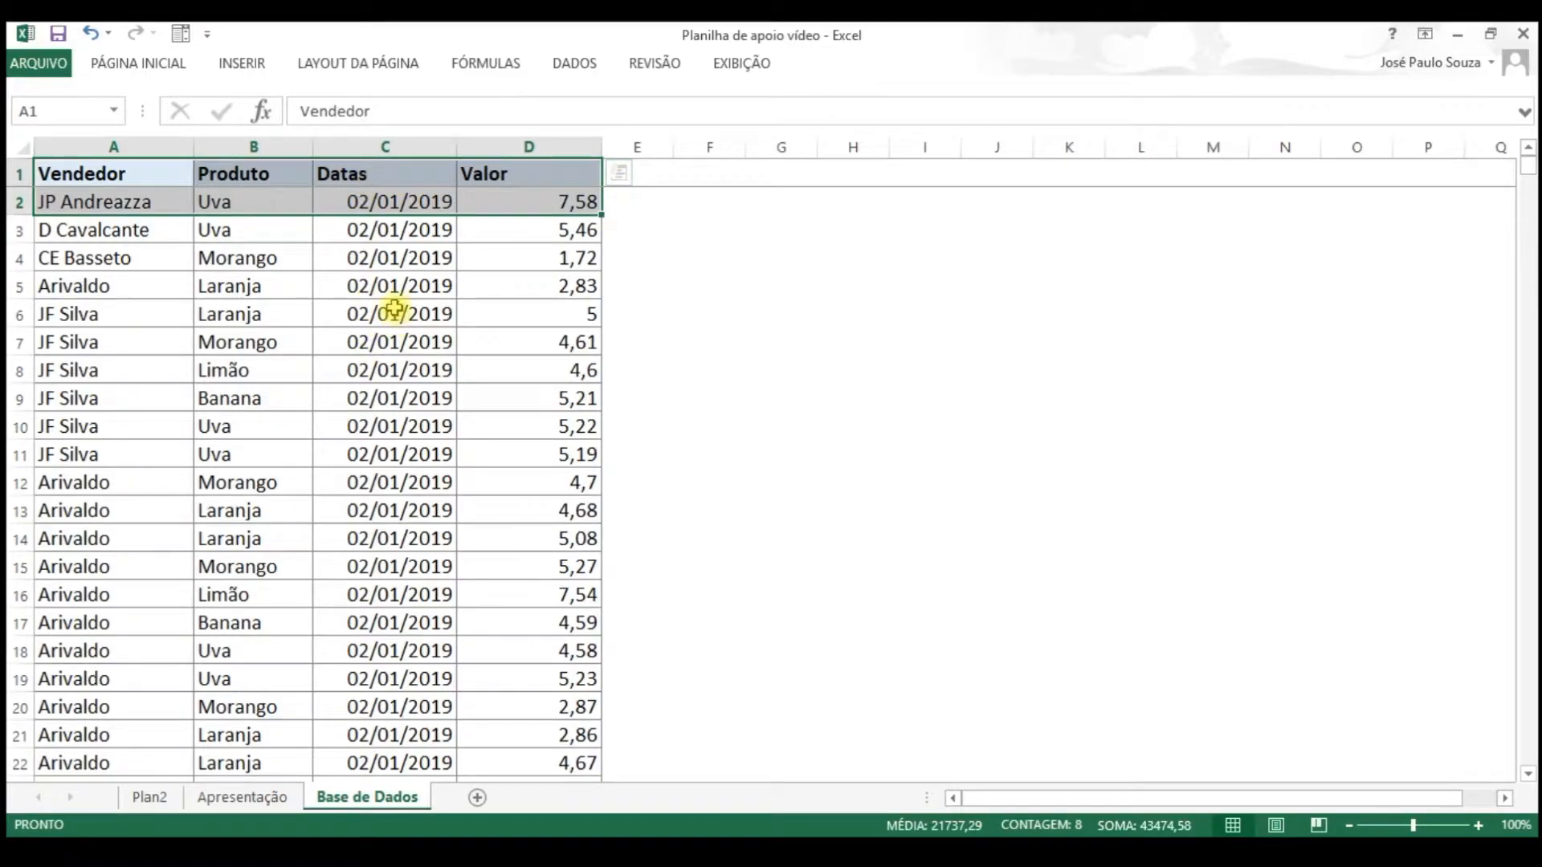
key(ctrl+shift+Down)
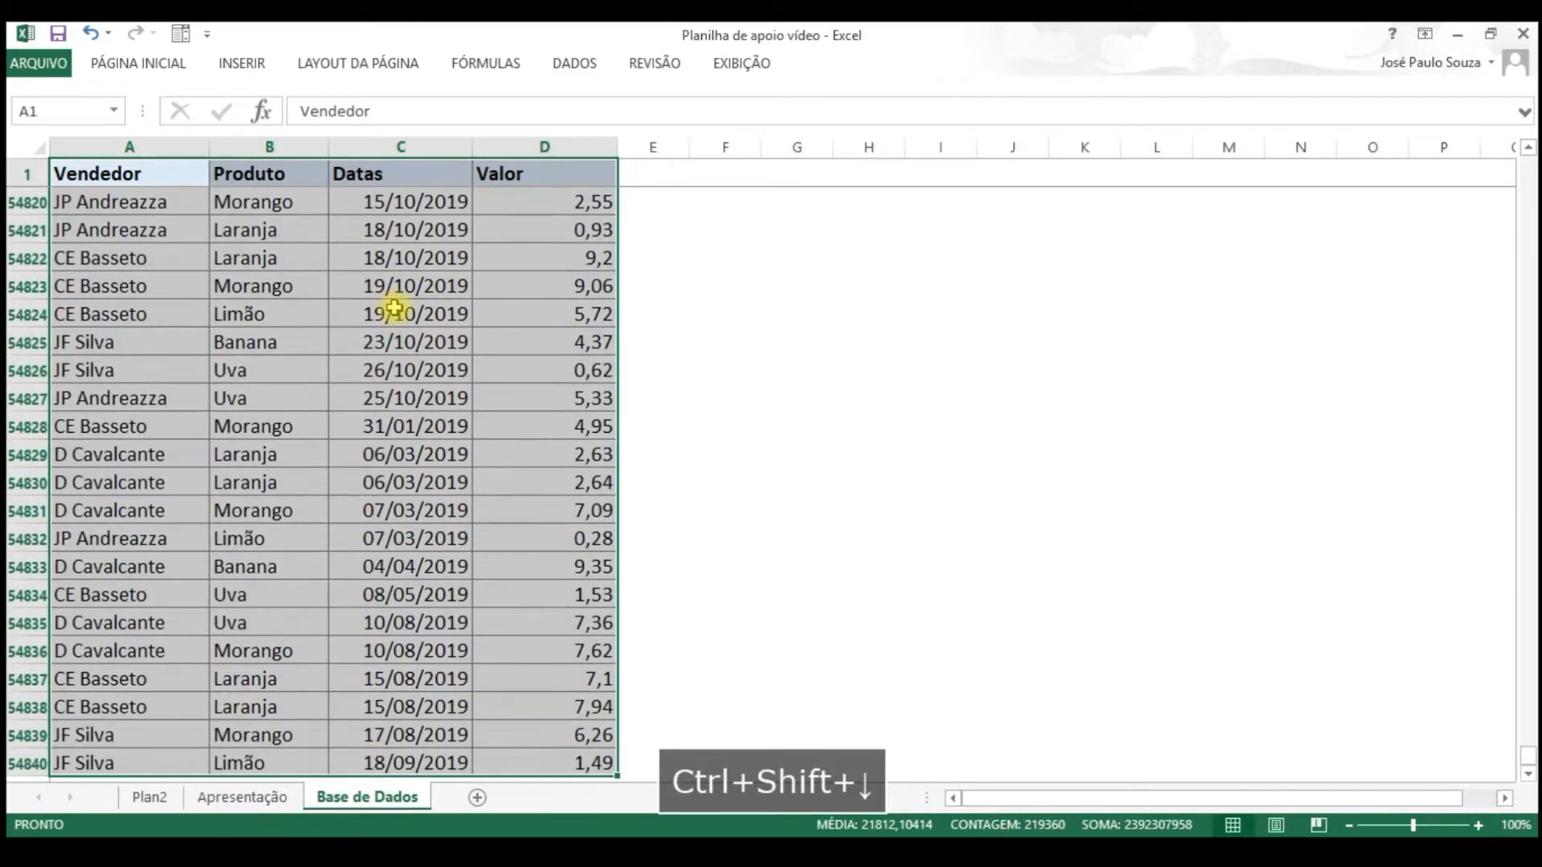
right_click(746, 69)
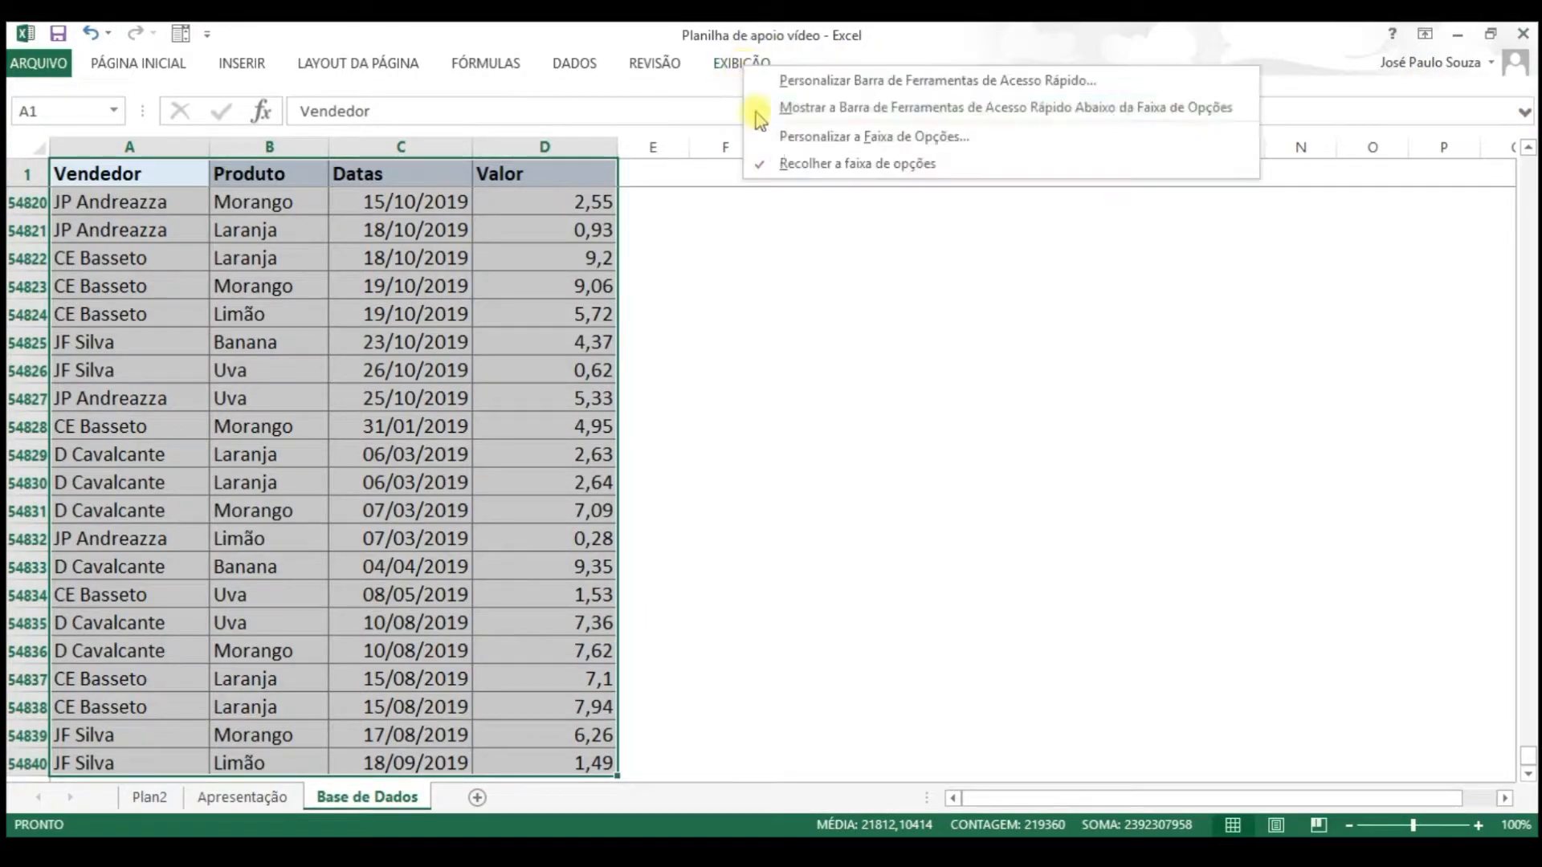
click(832, 169)
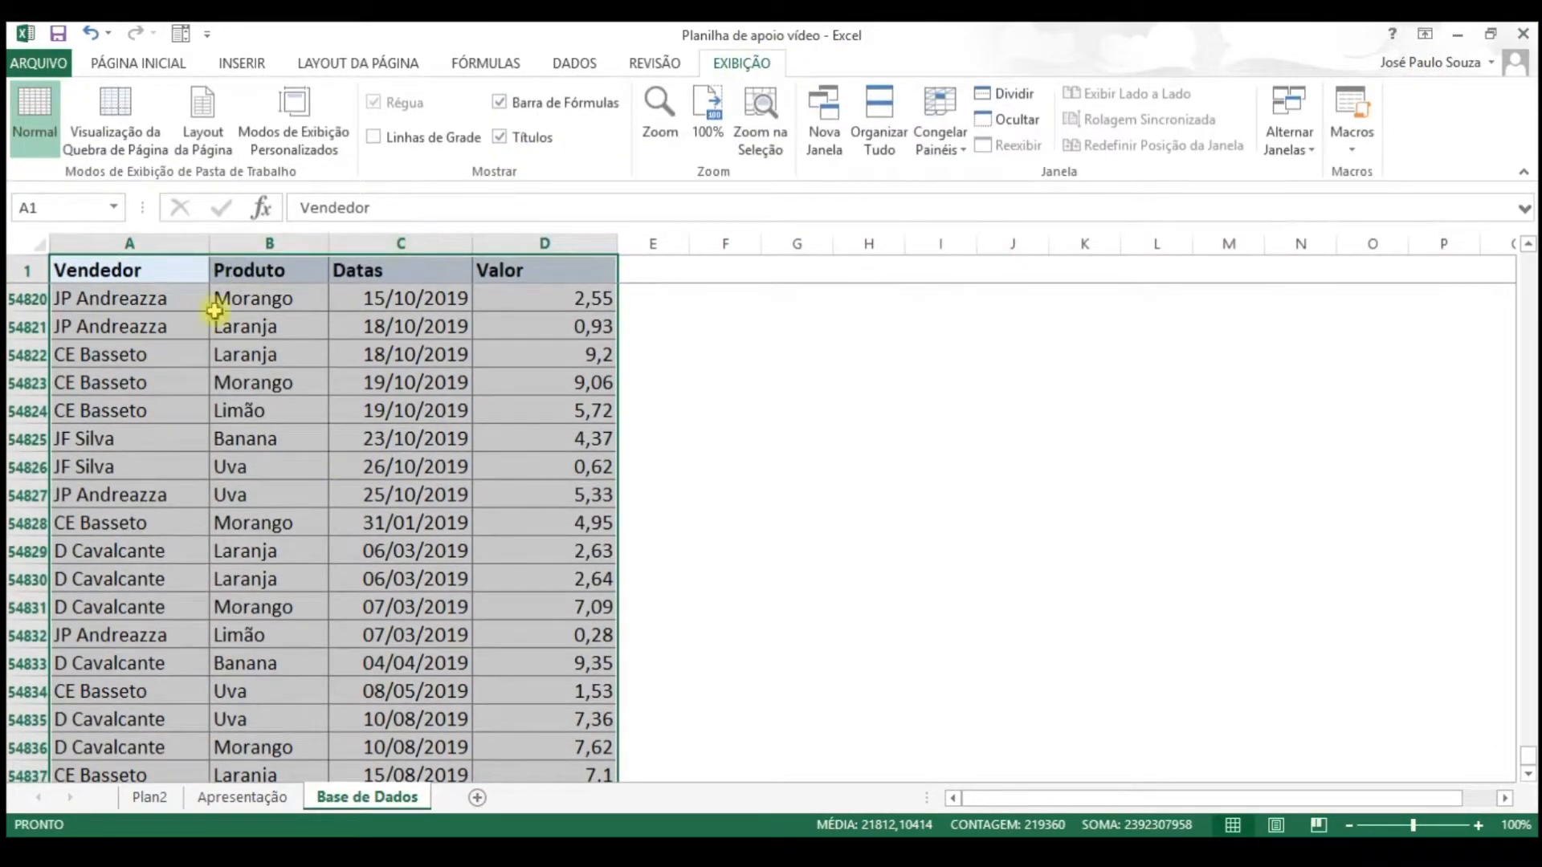
click(239, 62)
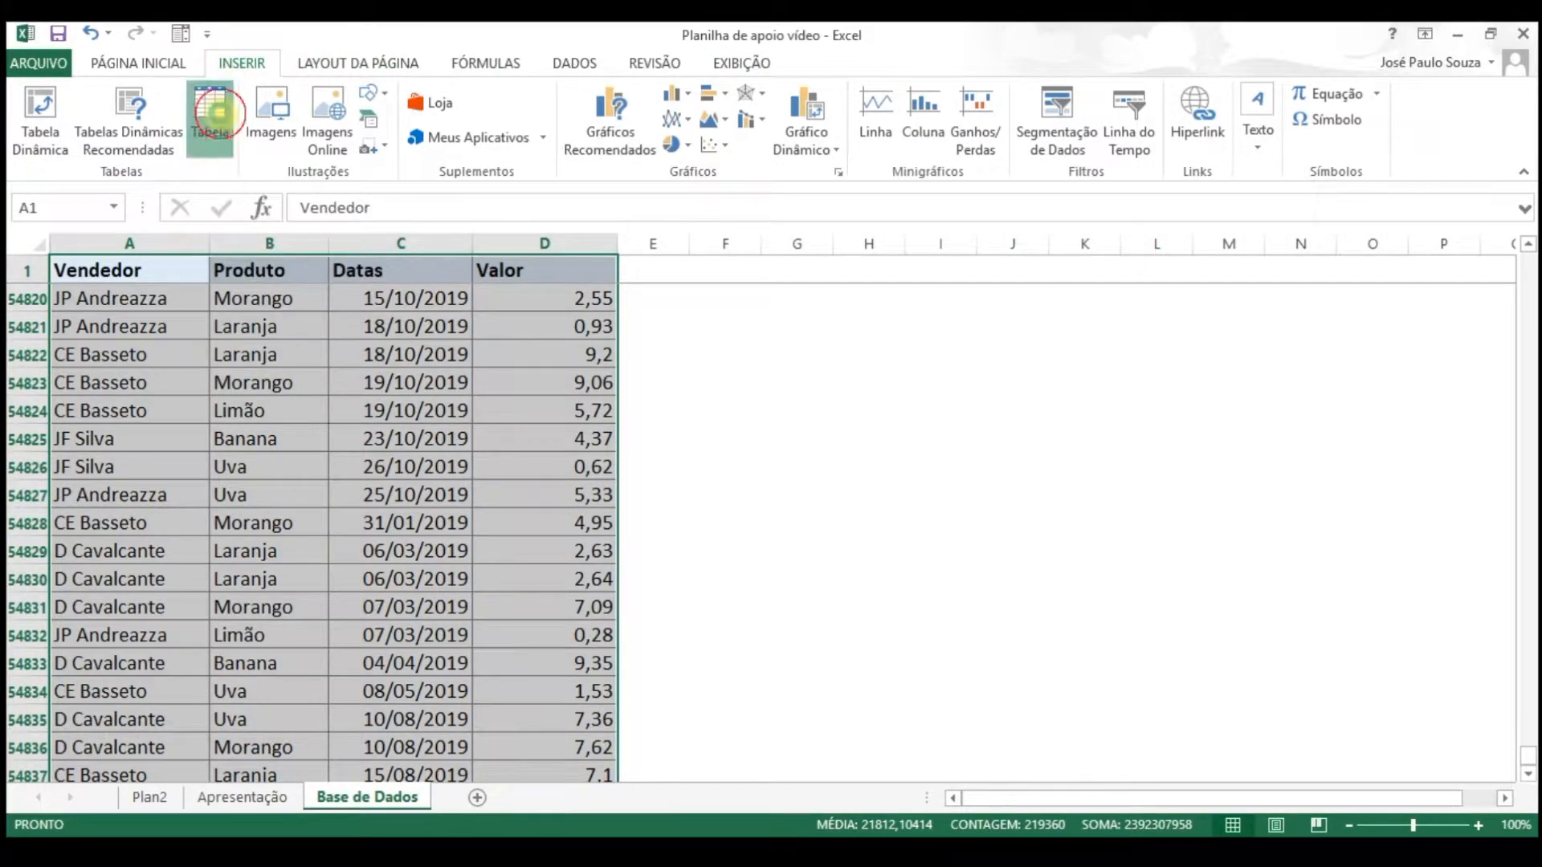
click(211, 109)
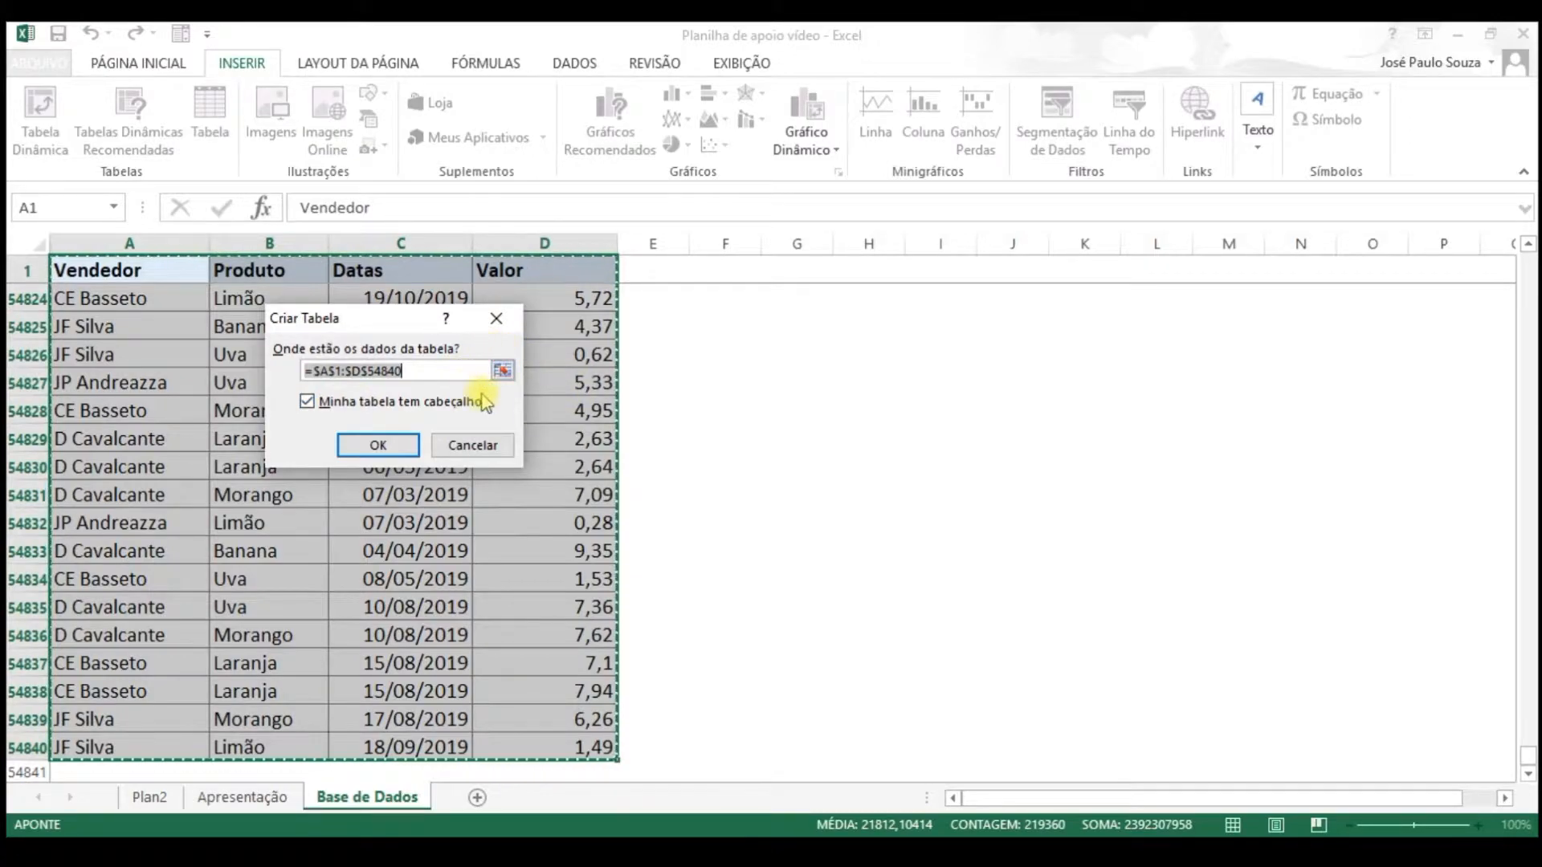
click(357, 370)
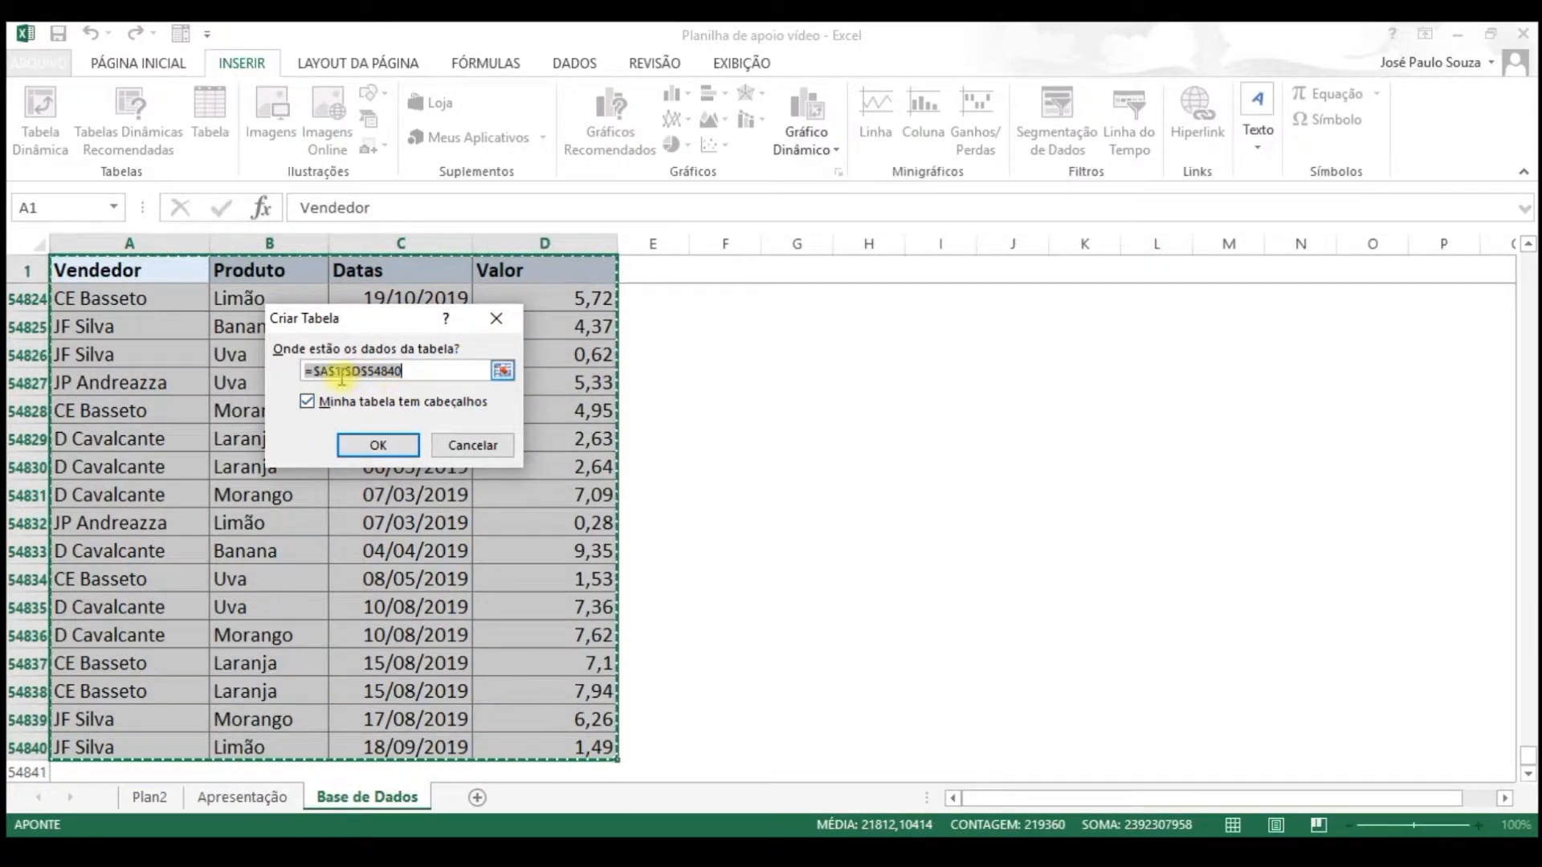
click(384, 445)
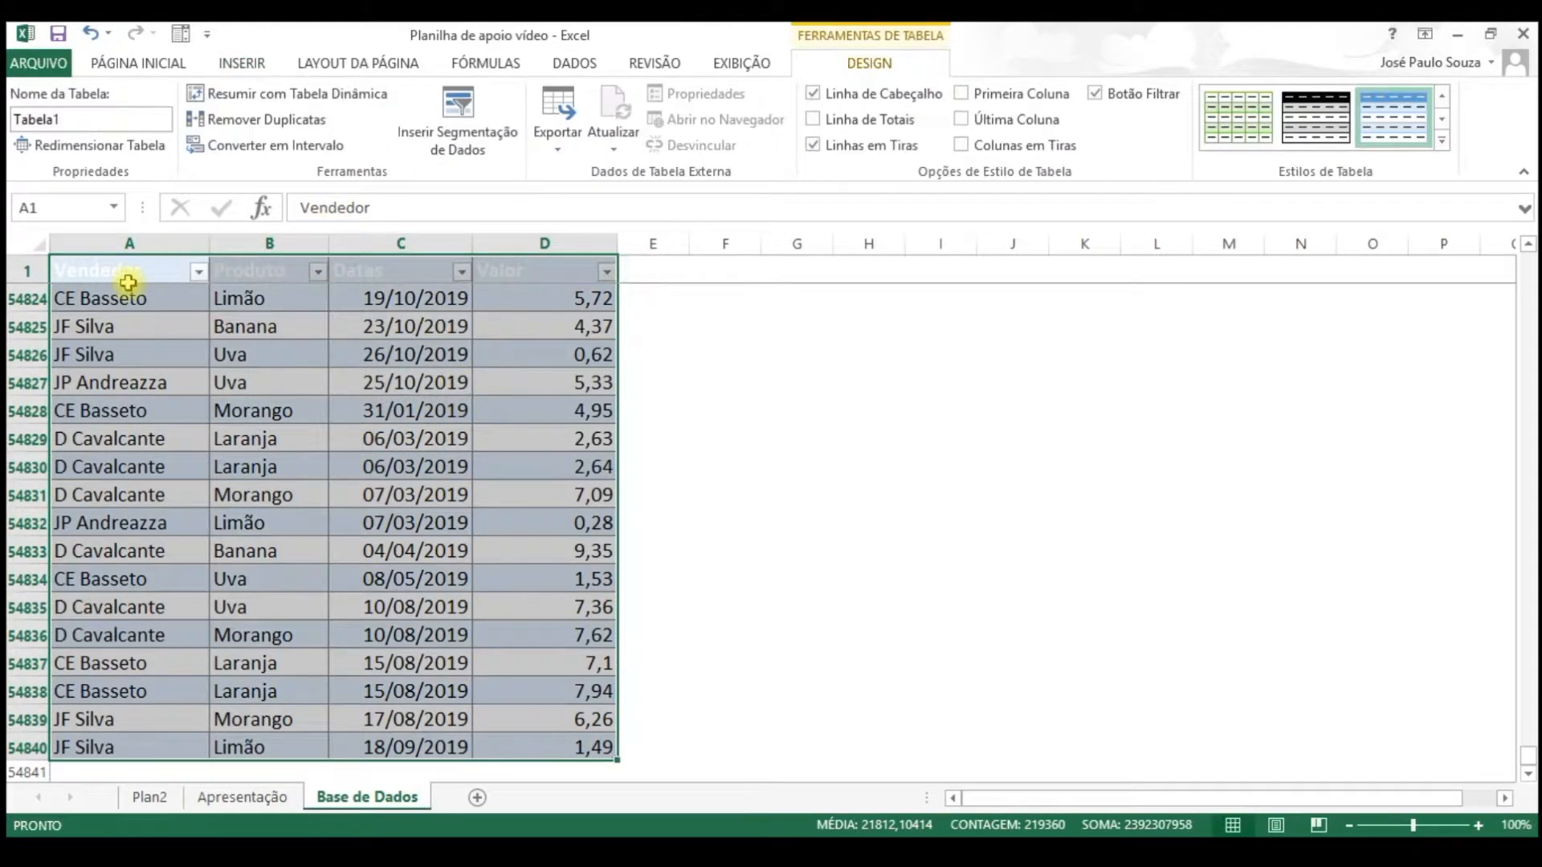
- Go back to the beginning of the new table and name the table Vendas
click(254, 329)
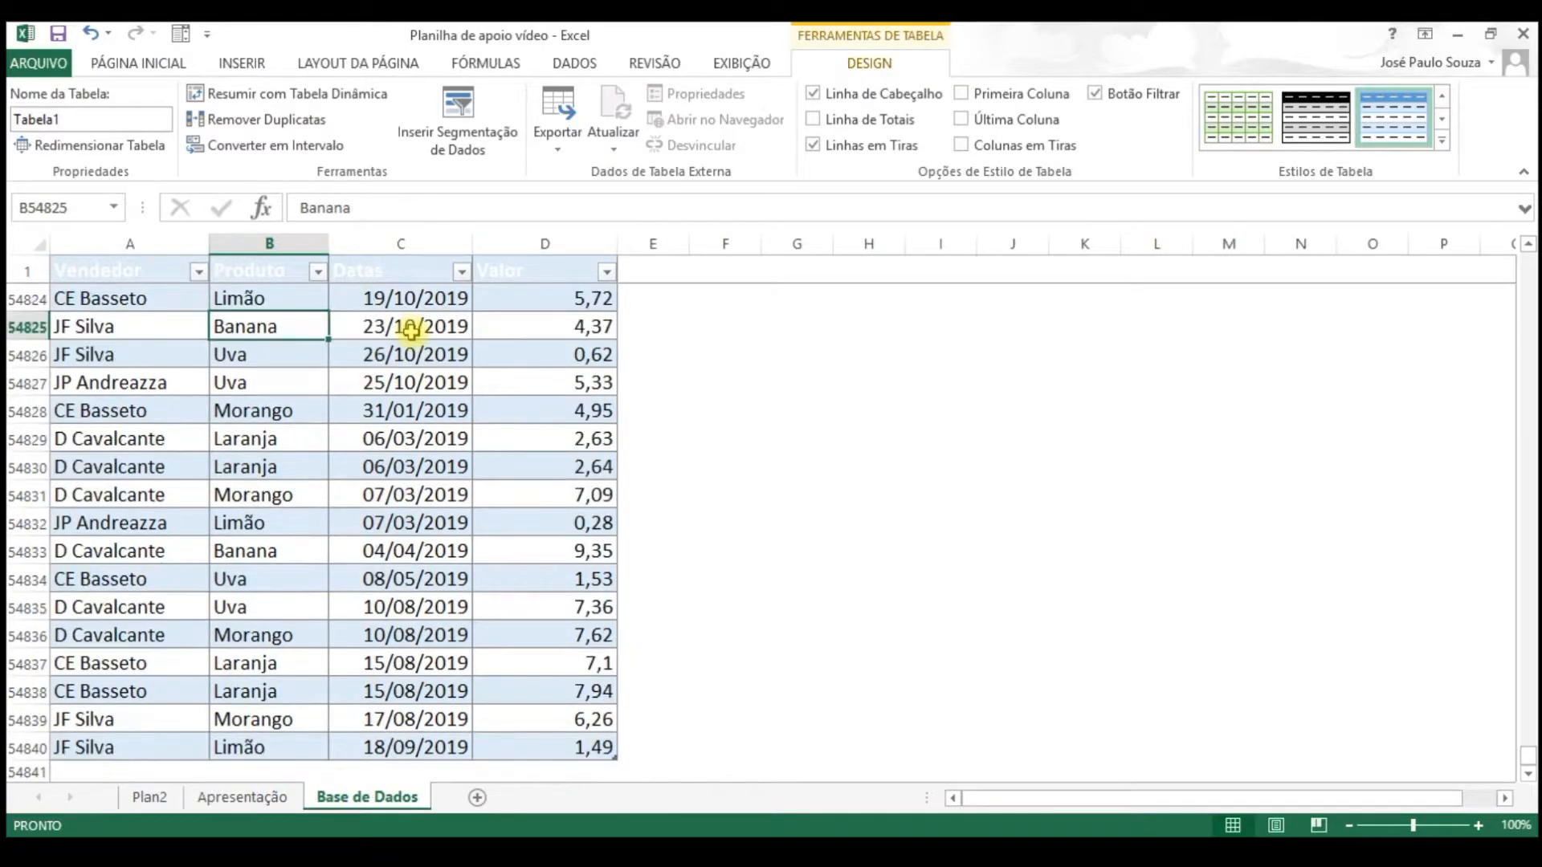
key(ctrl+Up)
key(Down)
key(Up)
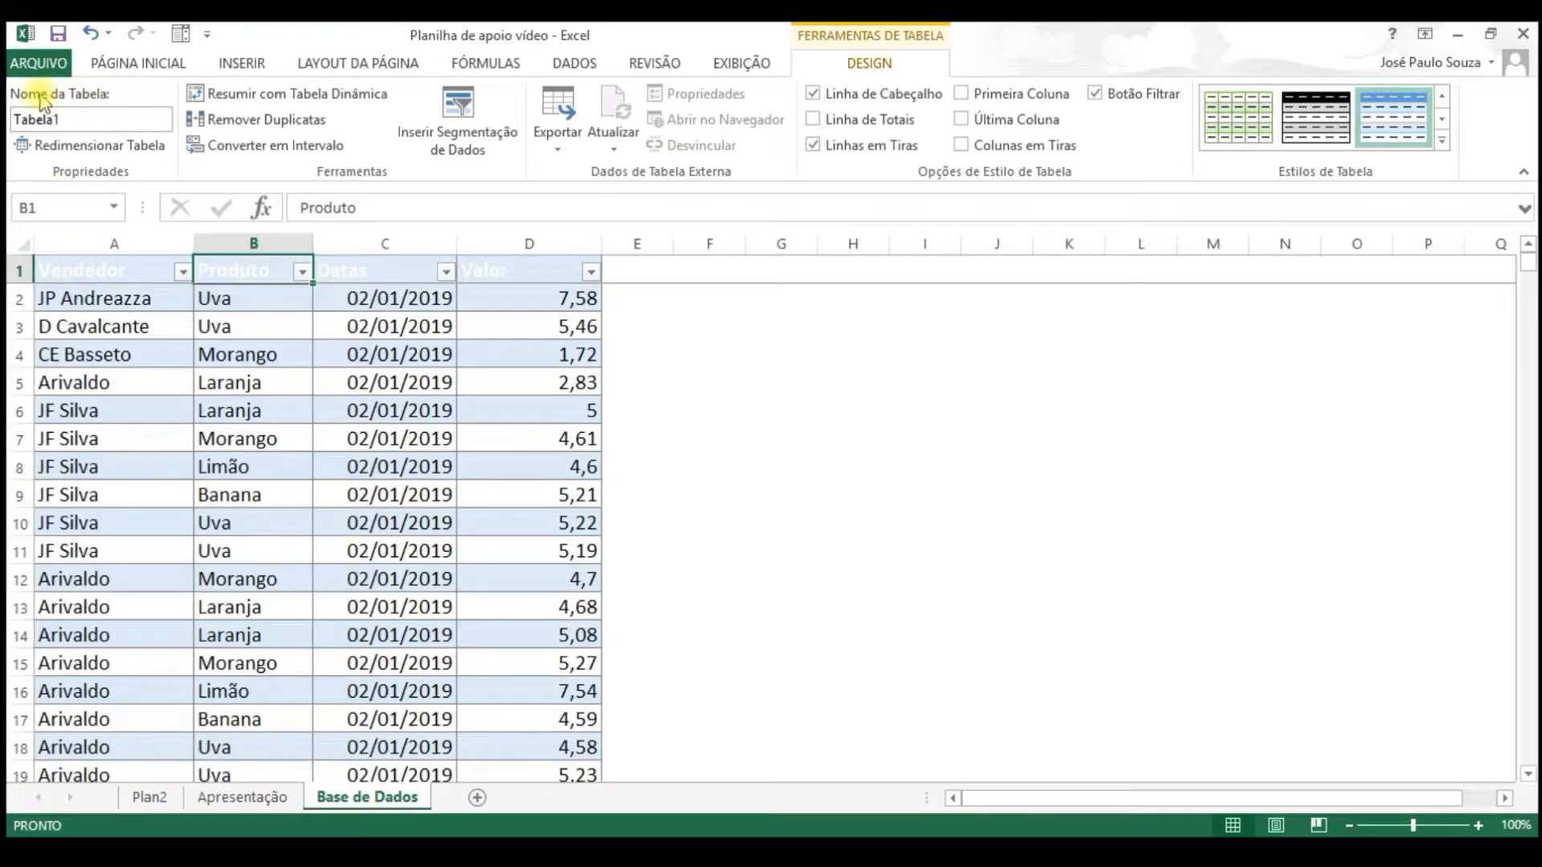
drag(15, 122, 93, 126)
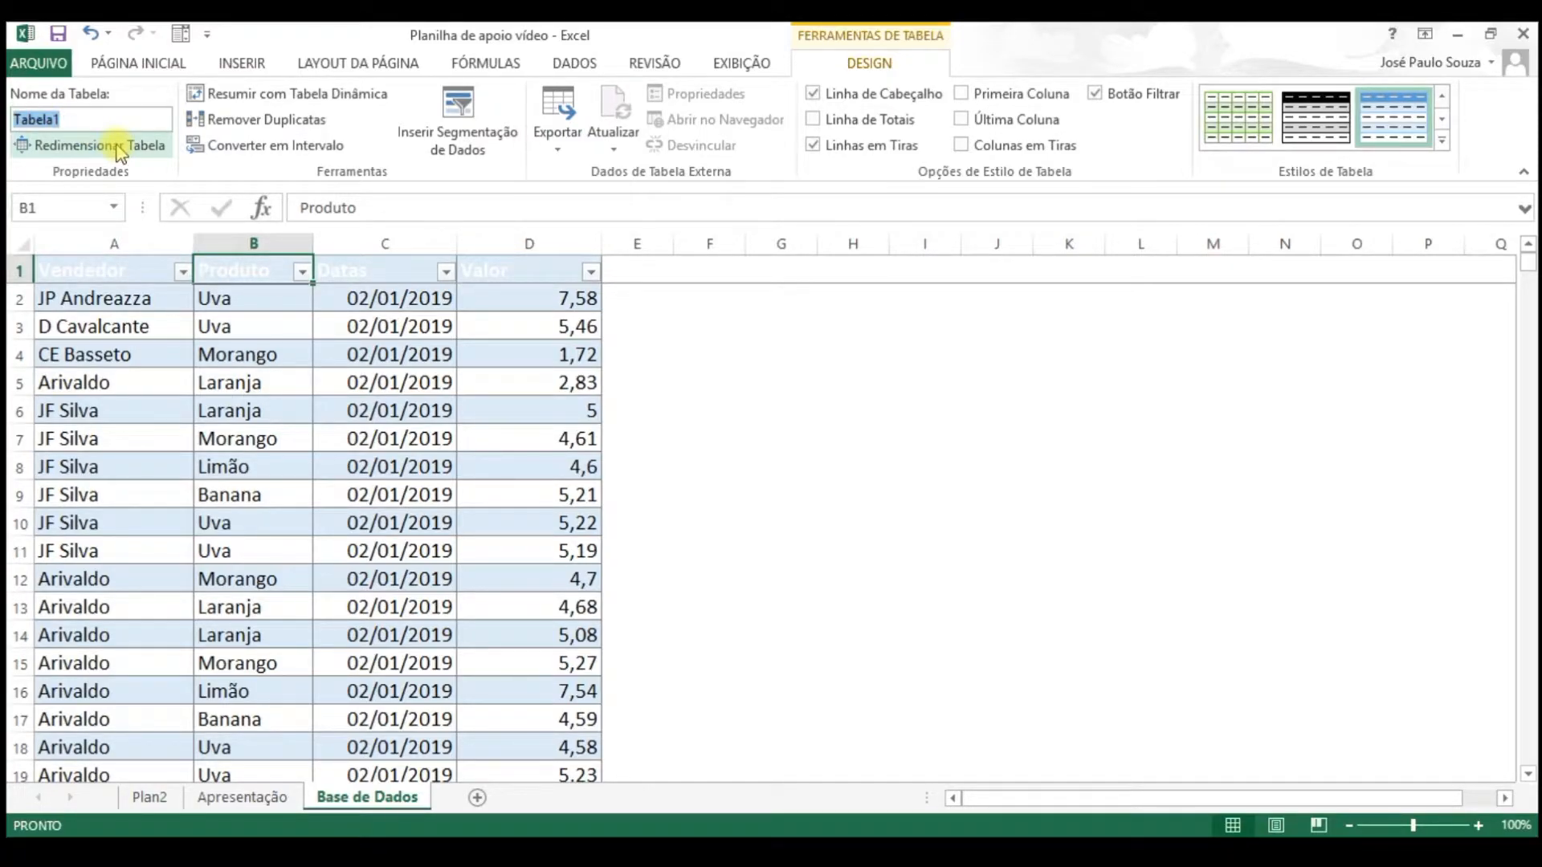
text(Vendas)
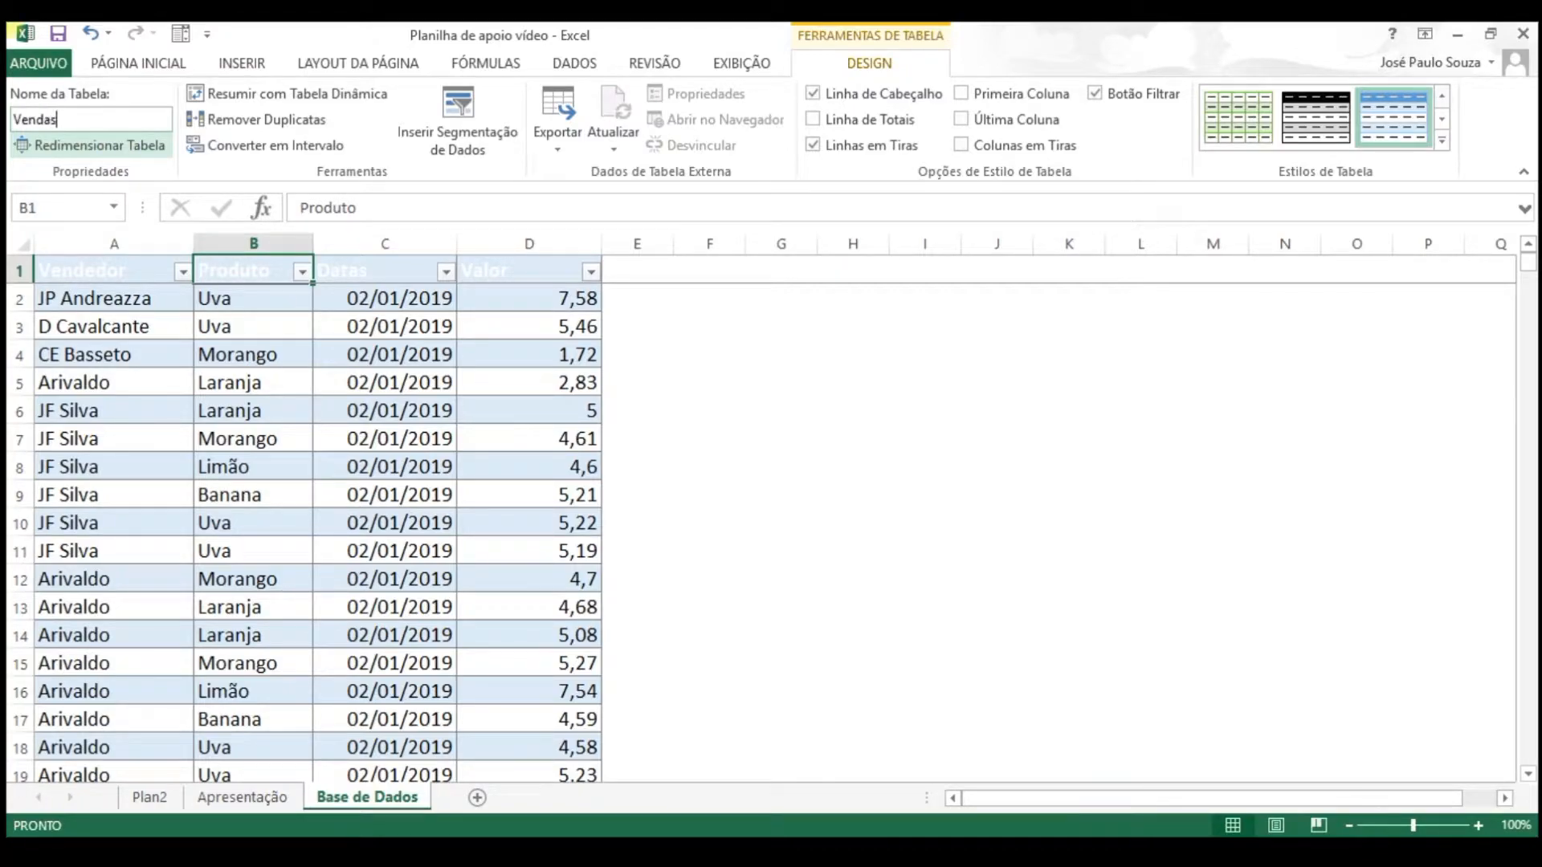
click(353, 405)
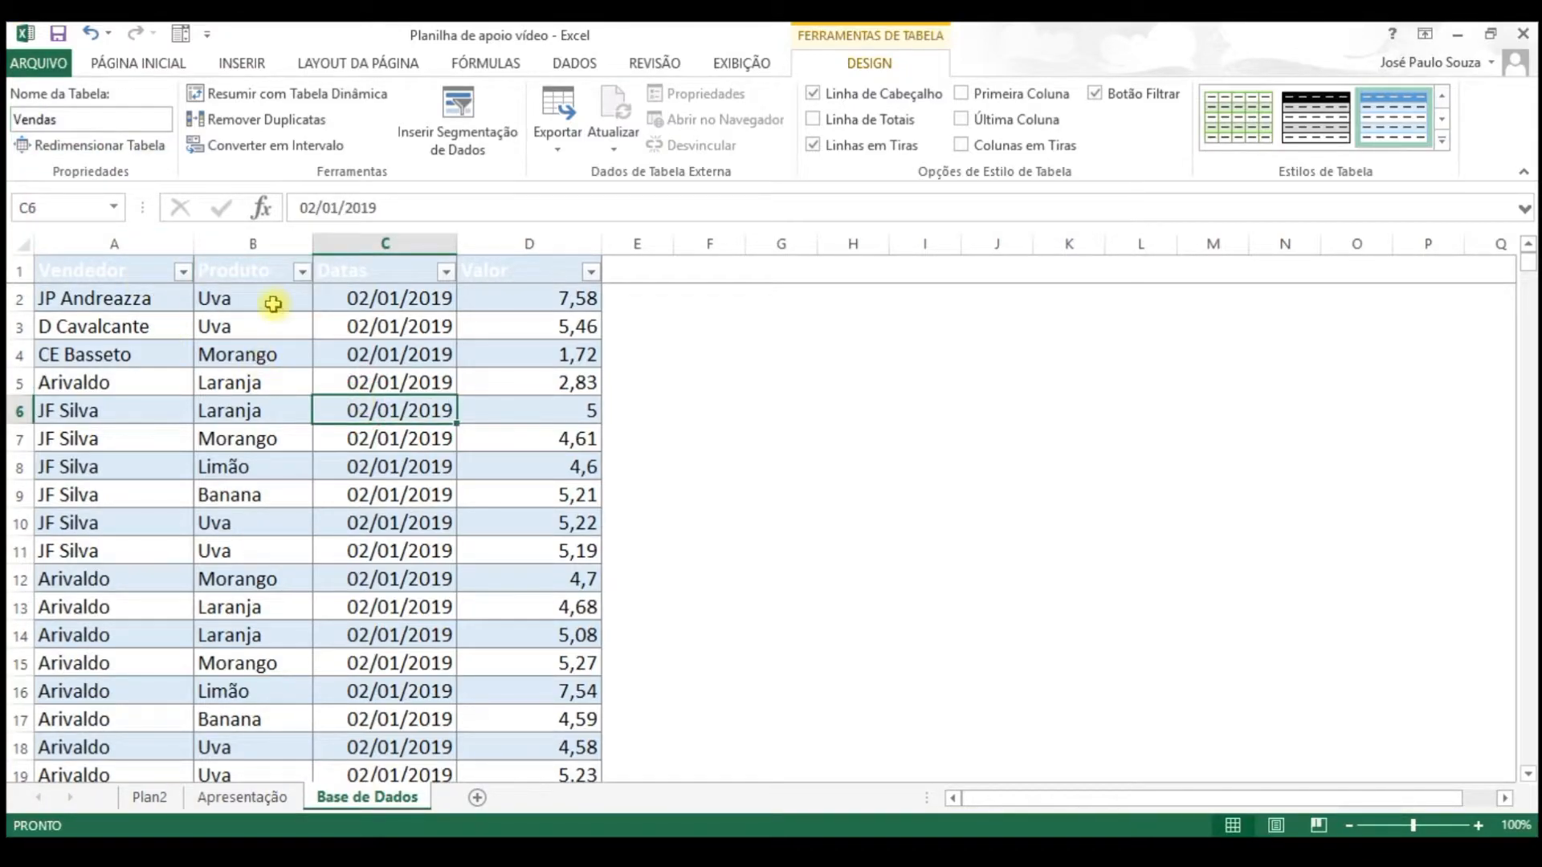
- Compare which table tools are offered with a cell outside the Vendas table selected and with cells inside it selected
click(767, 369)
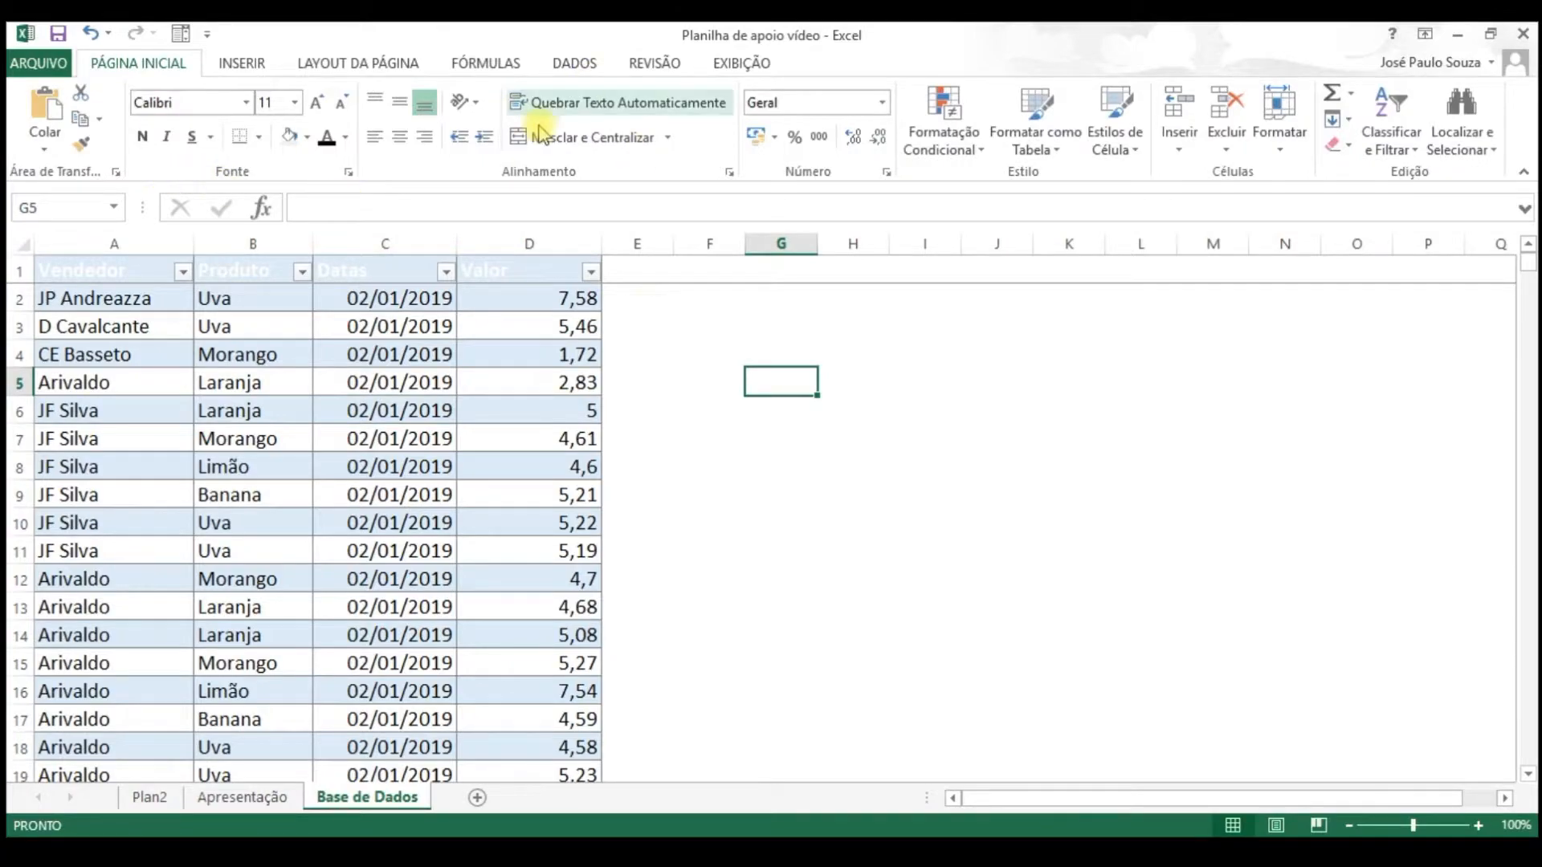
click(320, 438)
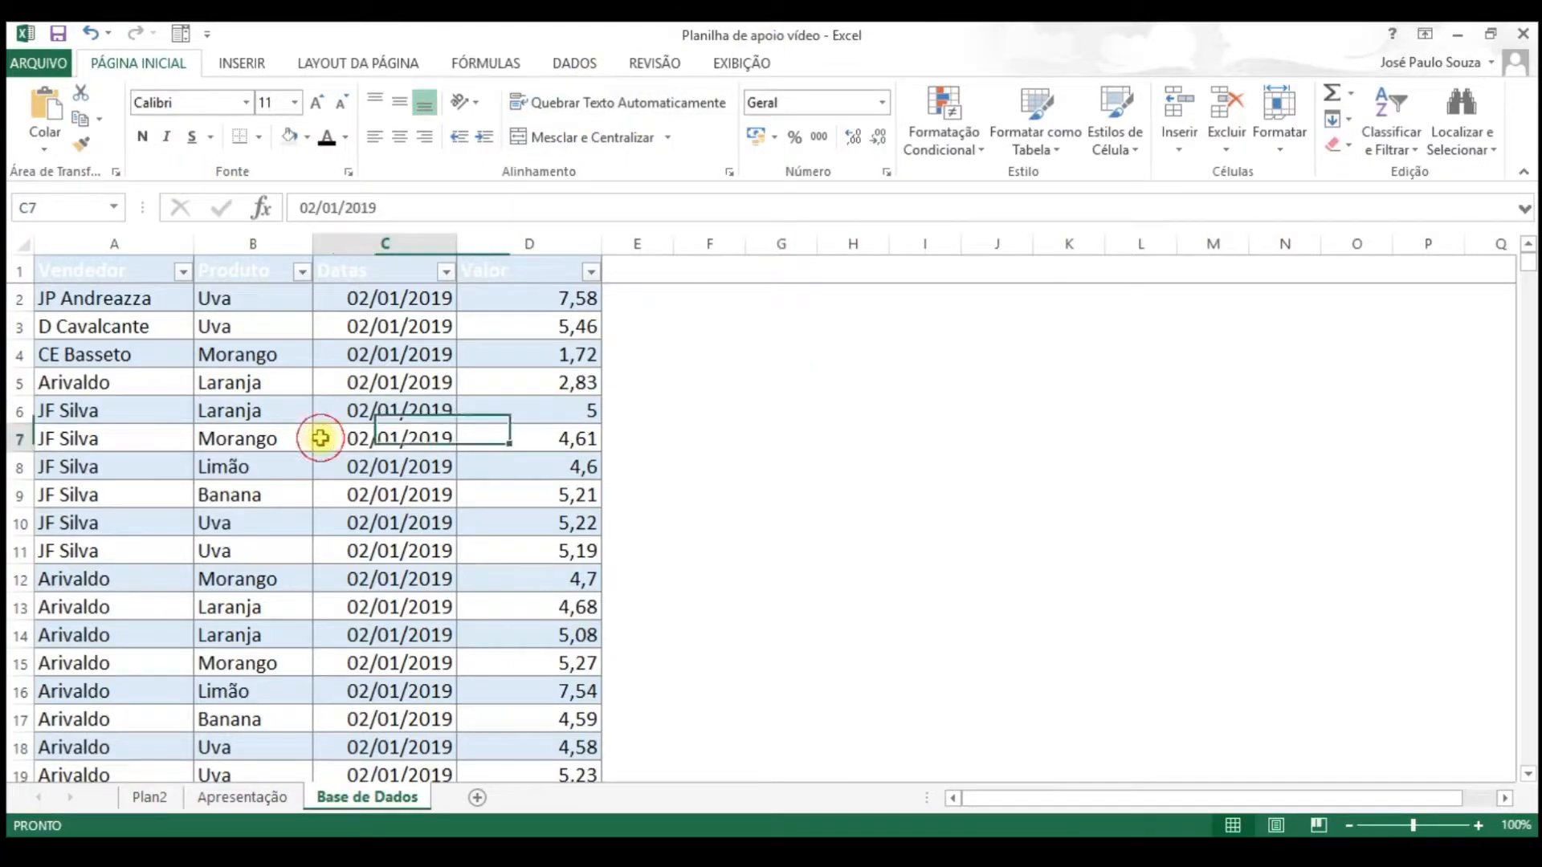
click(216, 351)
click(54, 255)
click(224, 298)
- Start a pivot table using the Vendas table as its source, moving the dialog clear of the data
click(110, 266)
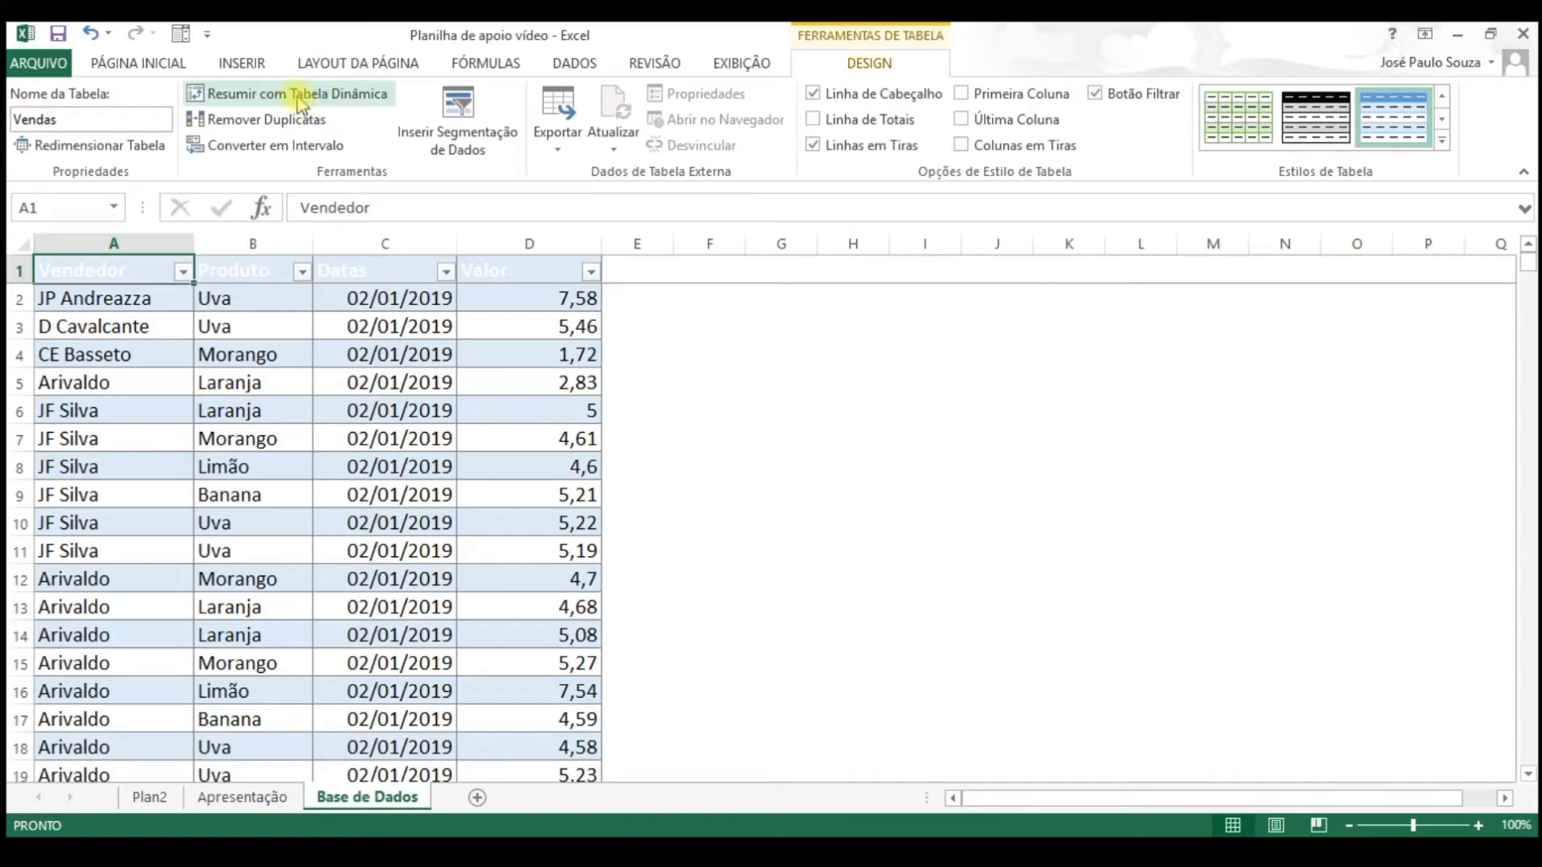
click(241, 62)
click(38, 128)
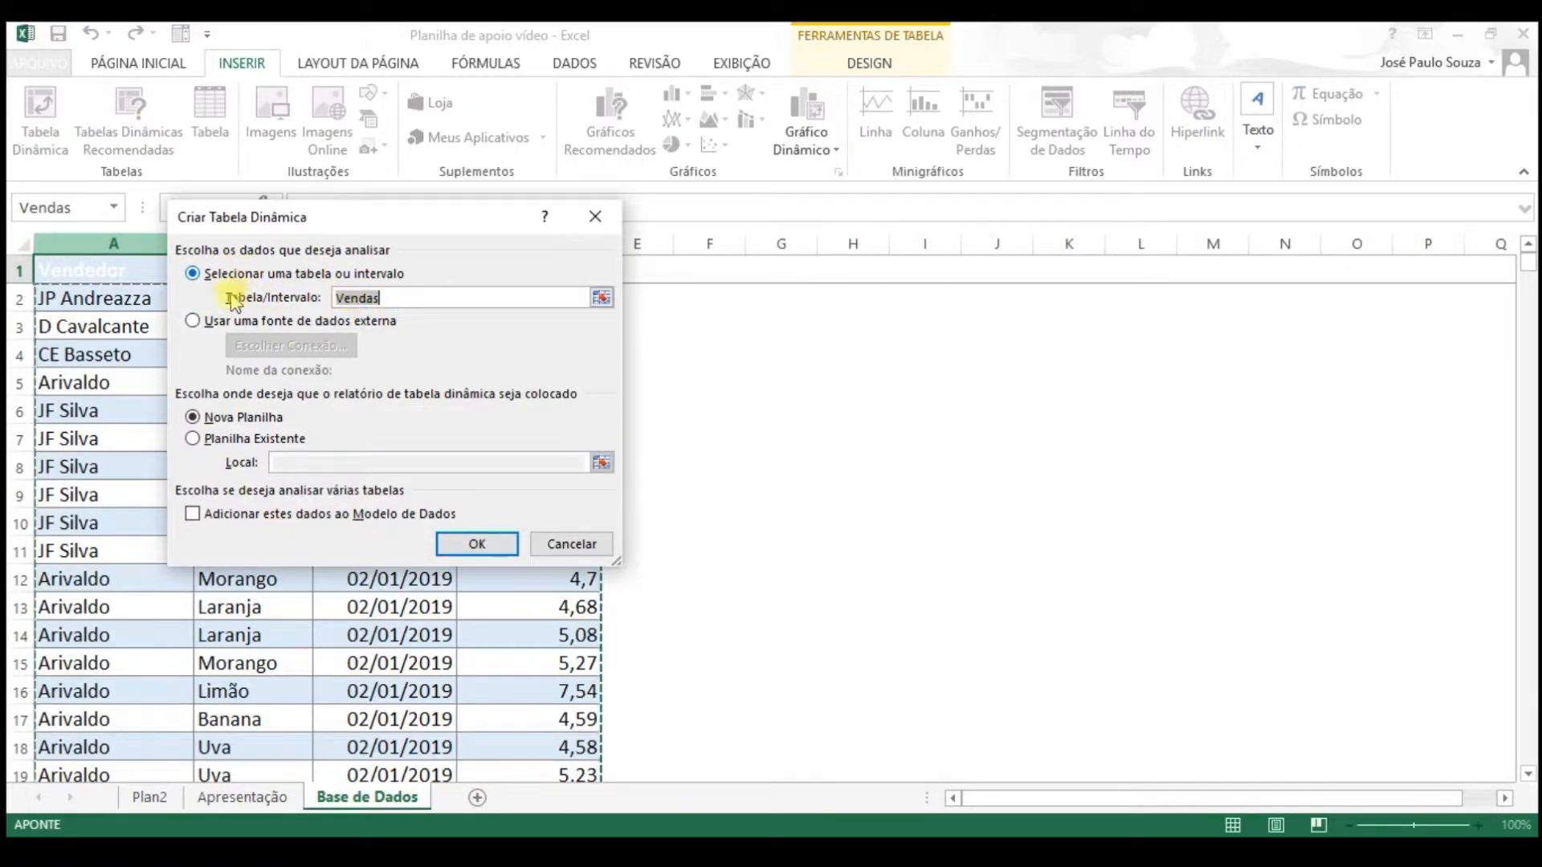
drag(397, 226, 840, 282)
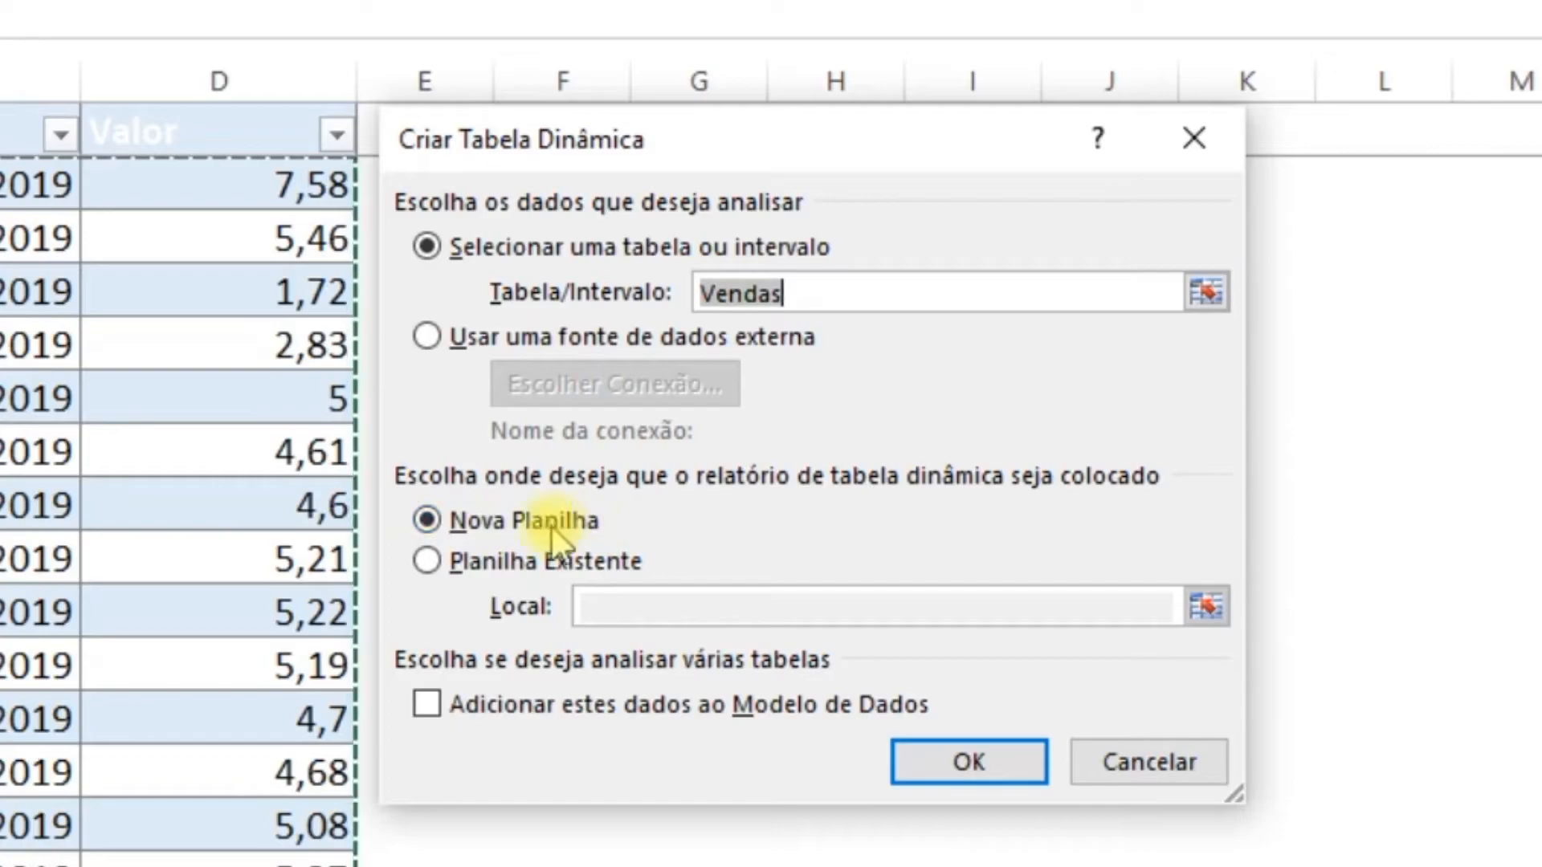
- Try Planilha Existente as the pivot table's destination, with cell I5 of Base de Dados and the Apresentação sheet, and return to Nova Planilha
click(429, 562)
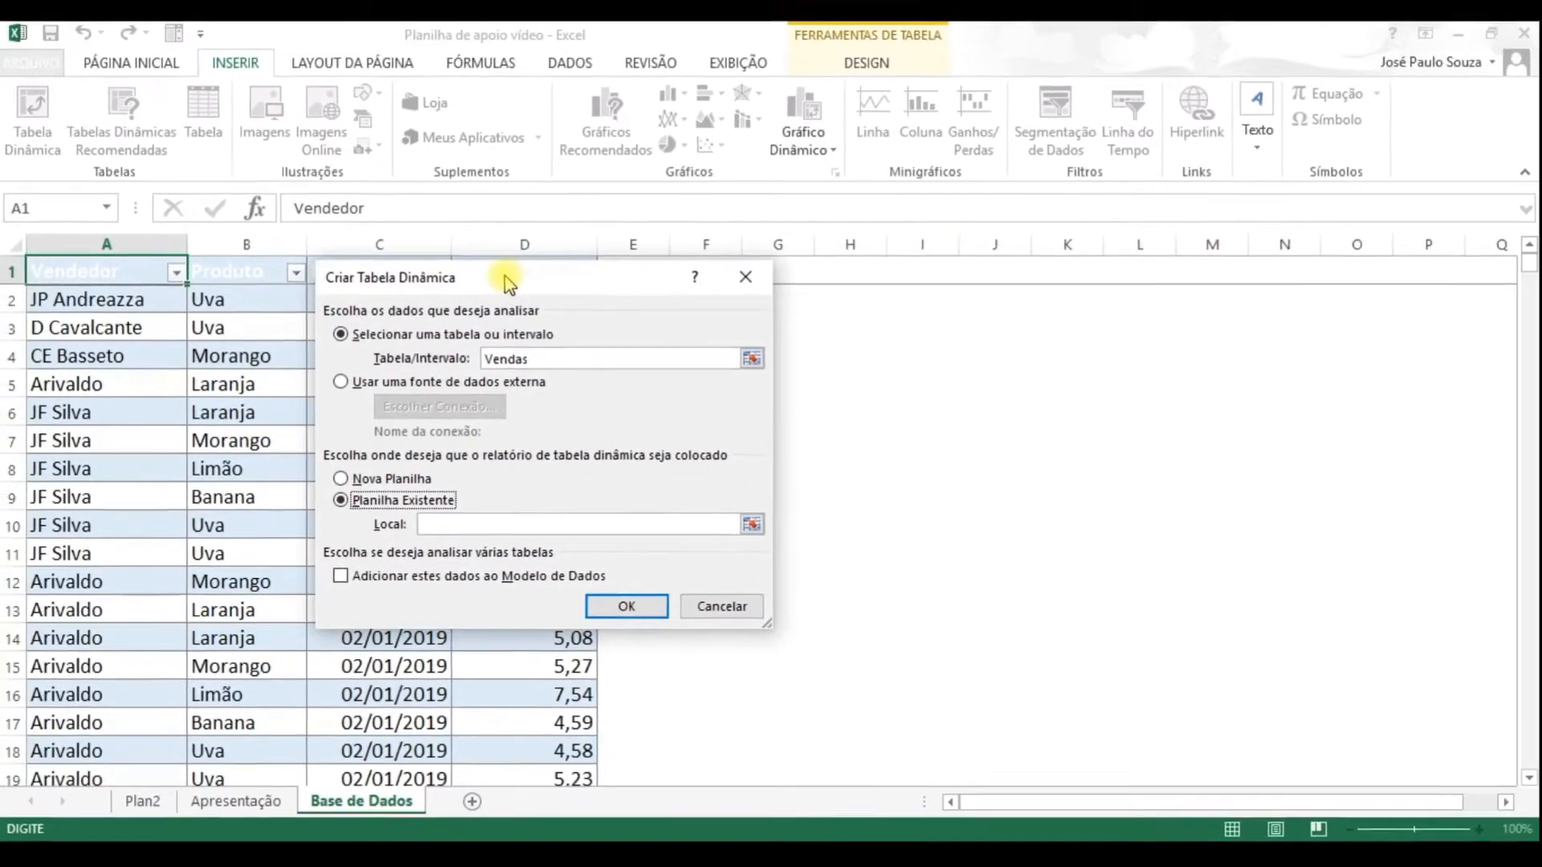
click(921, 383)
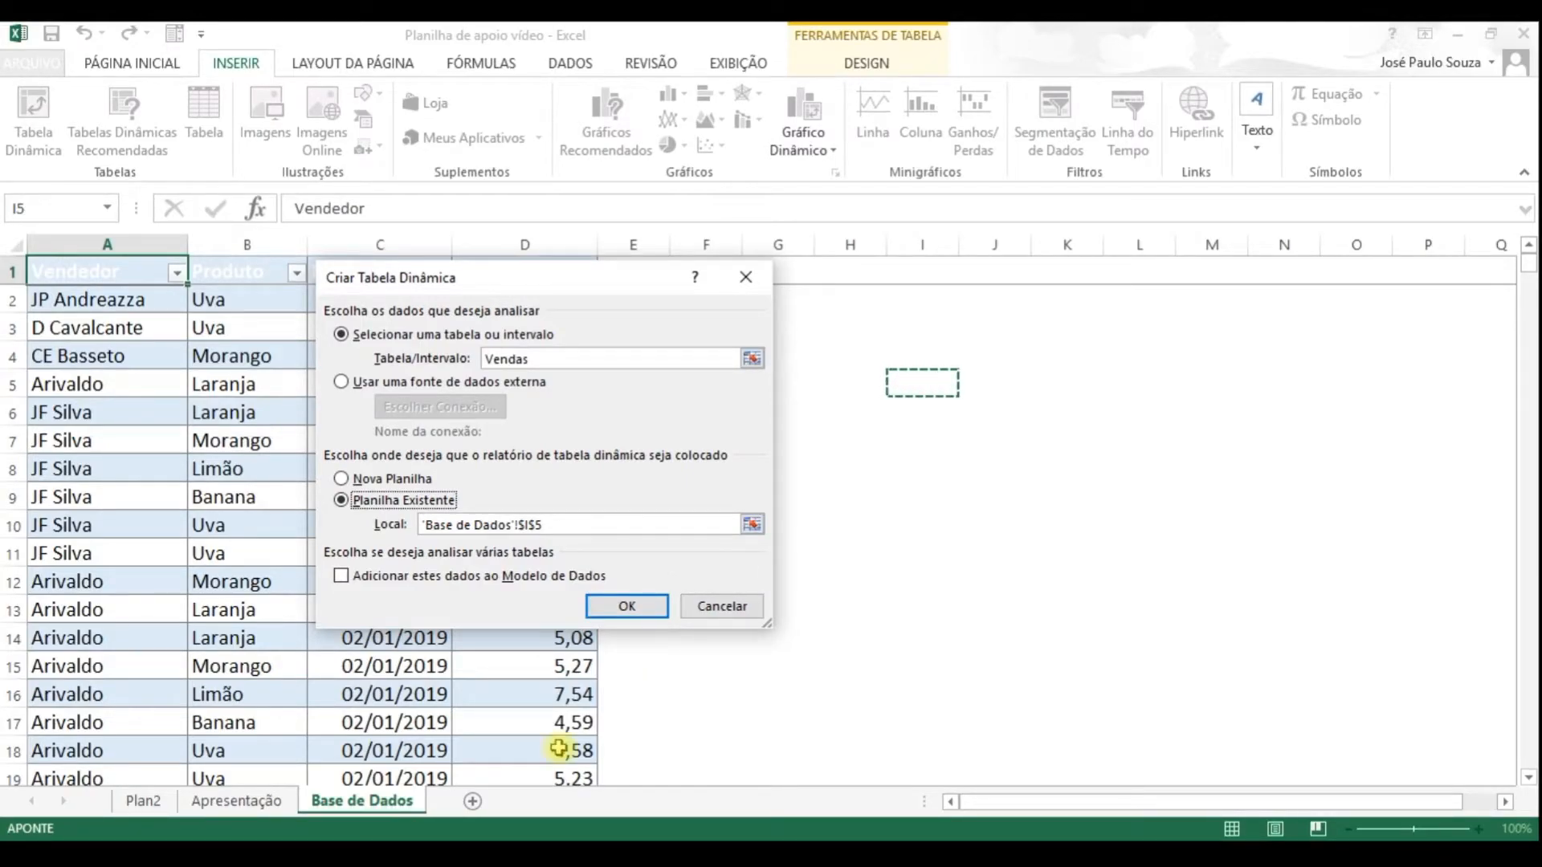
click(211, 802)
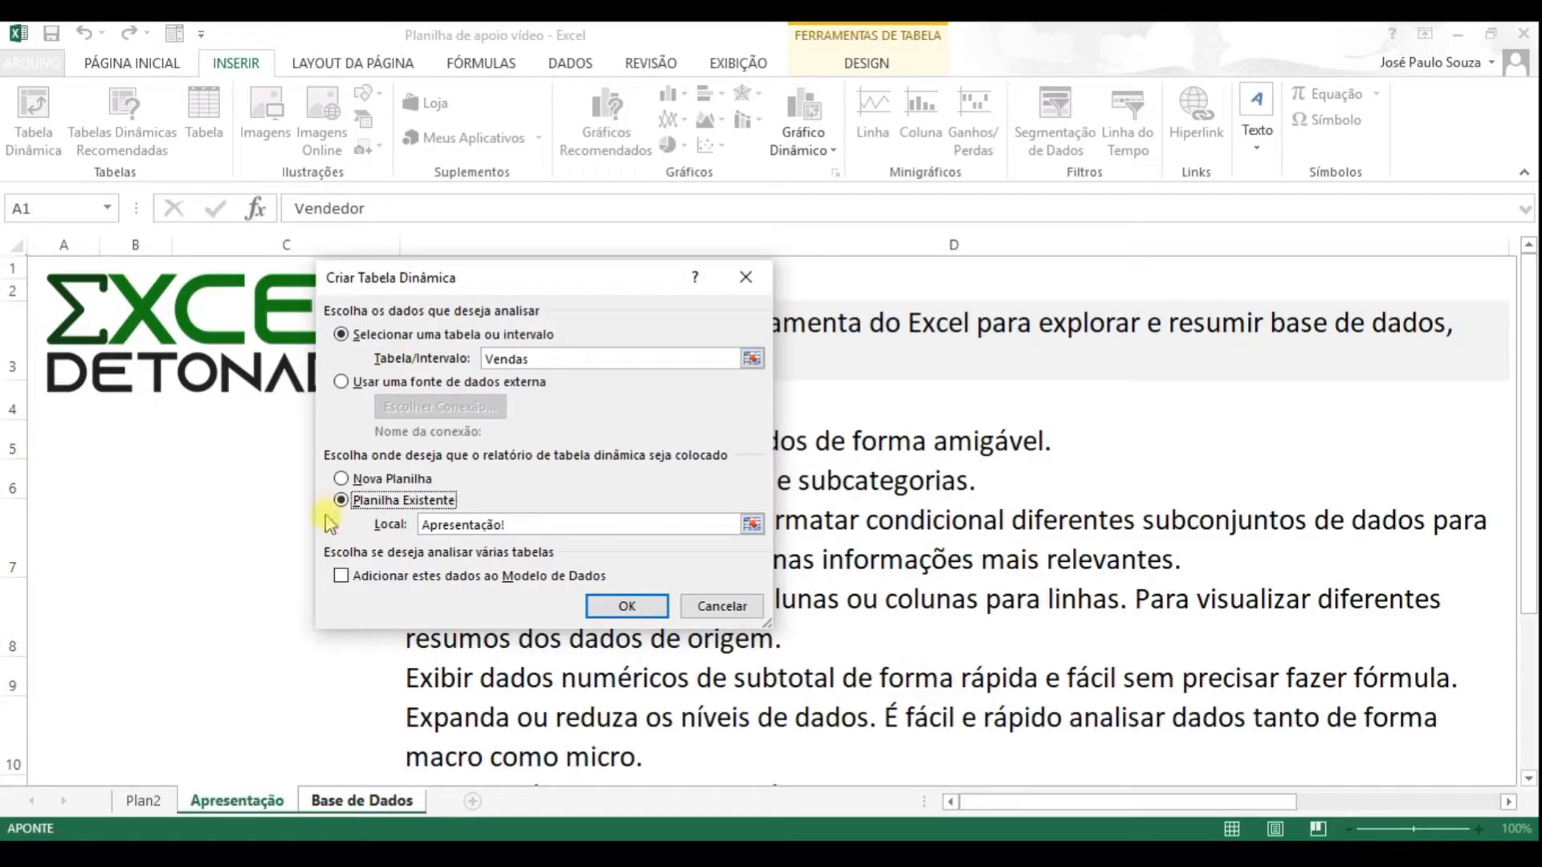
click(321, 800)
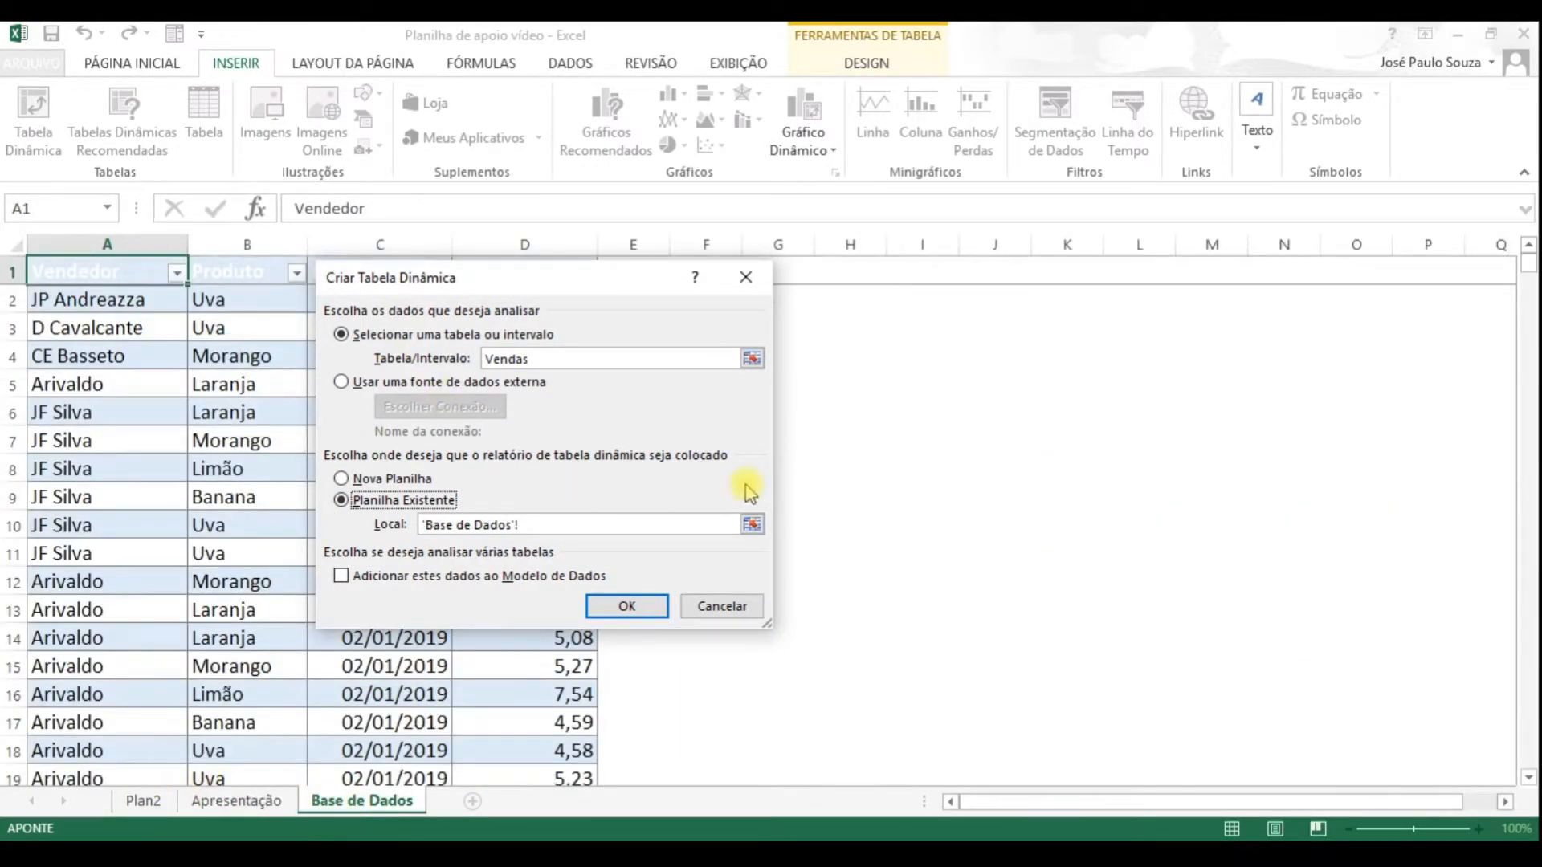
click(341, 480)
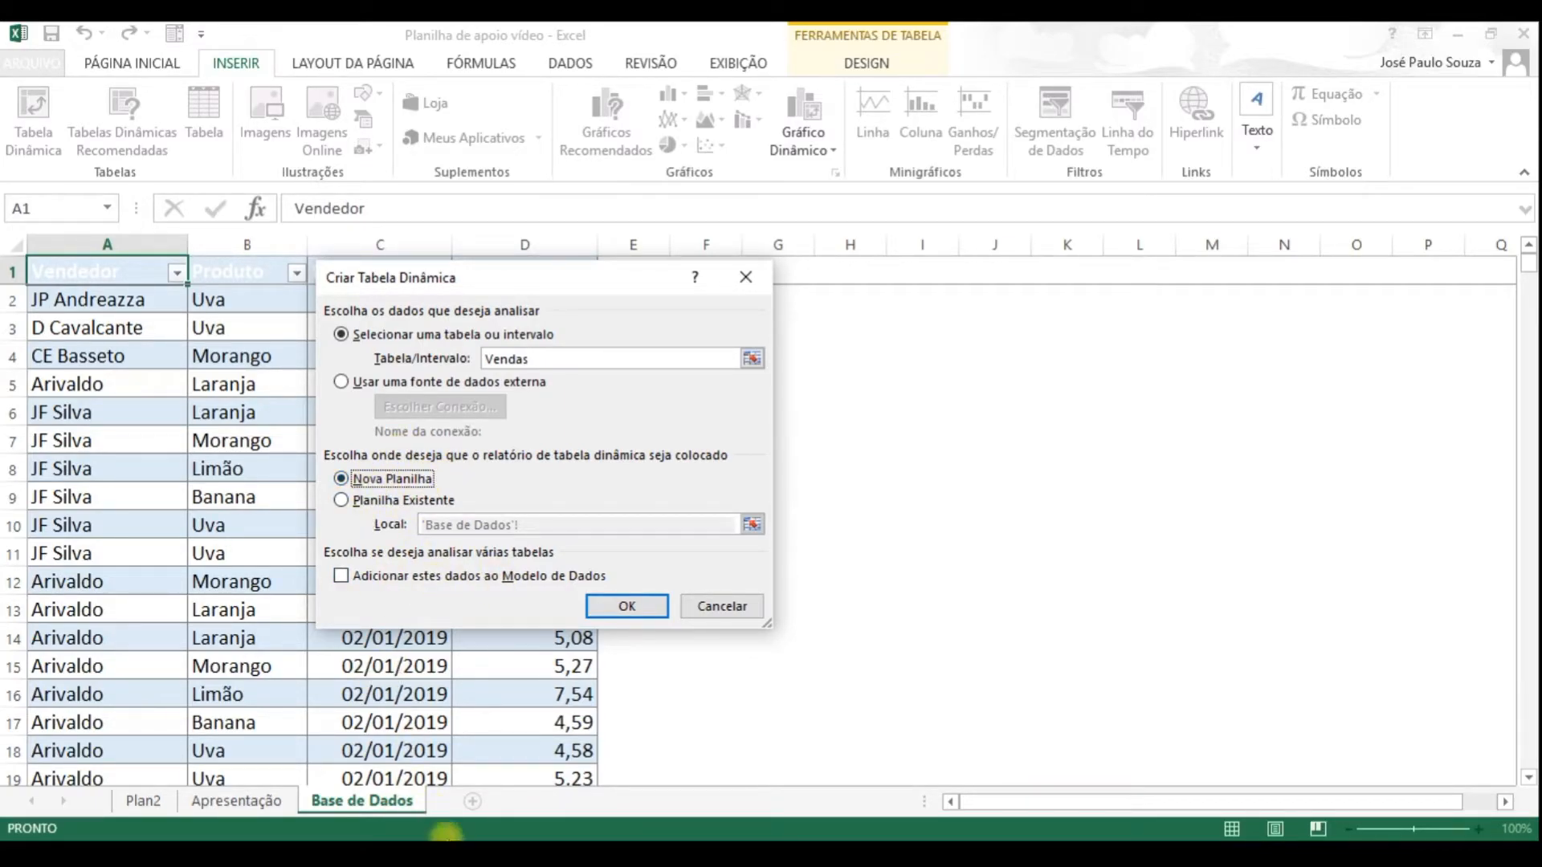
- Create the pivot table on a new worksheet and place that sheet after Base de Dados, with the empty report area selected
click(614, 606)
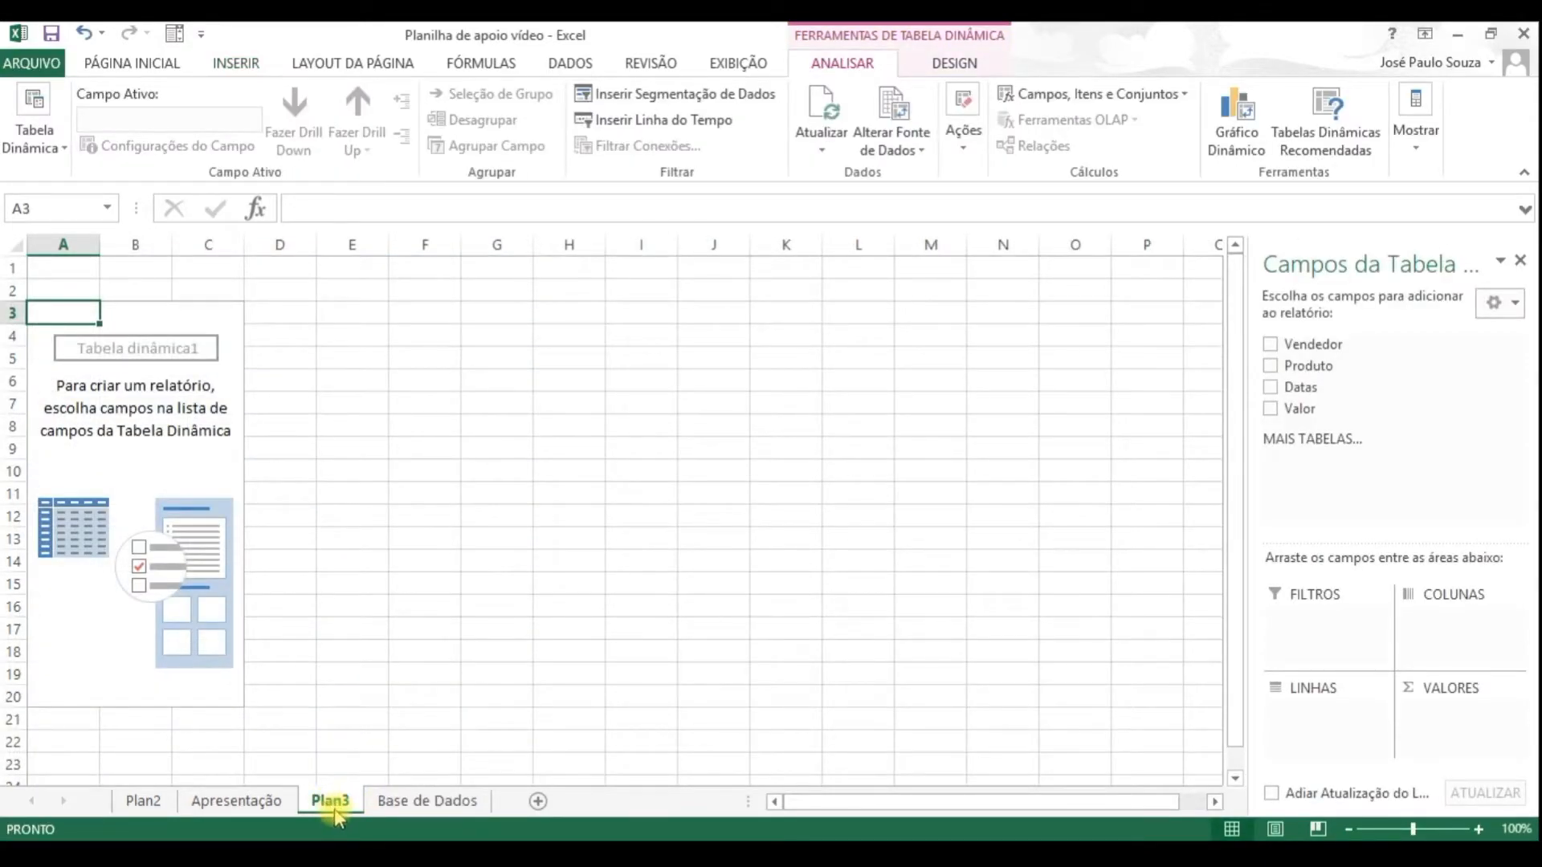
drag(499, 799, 501, 800)
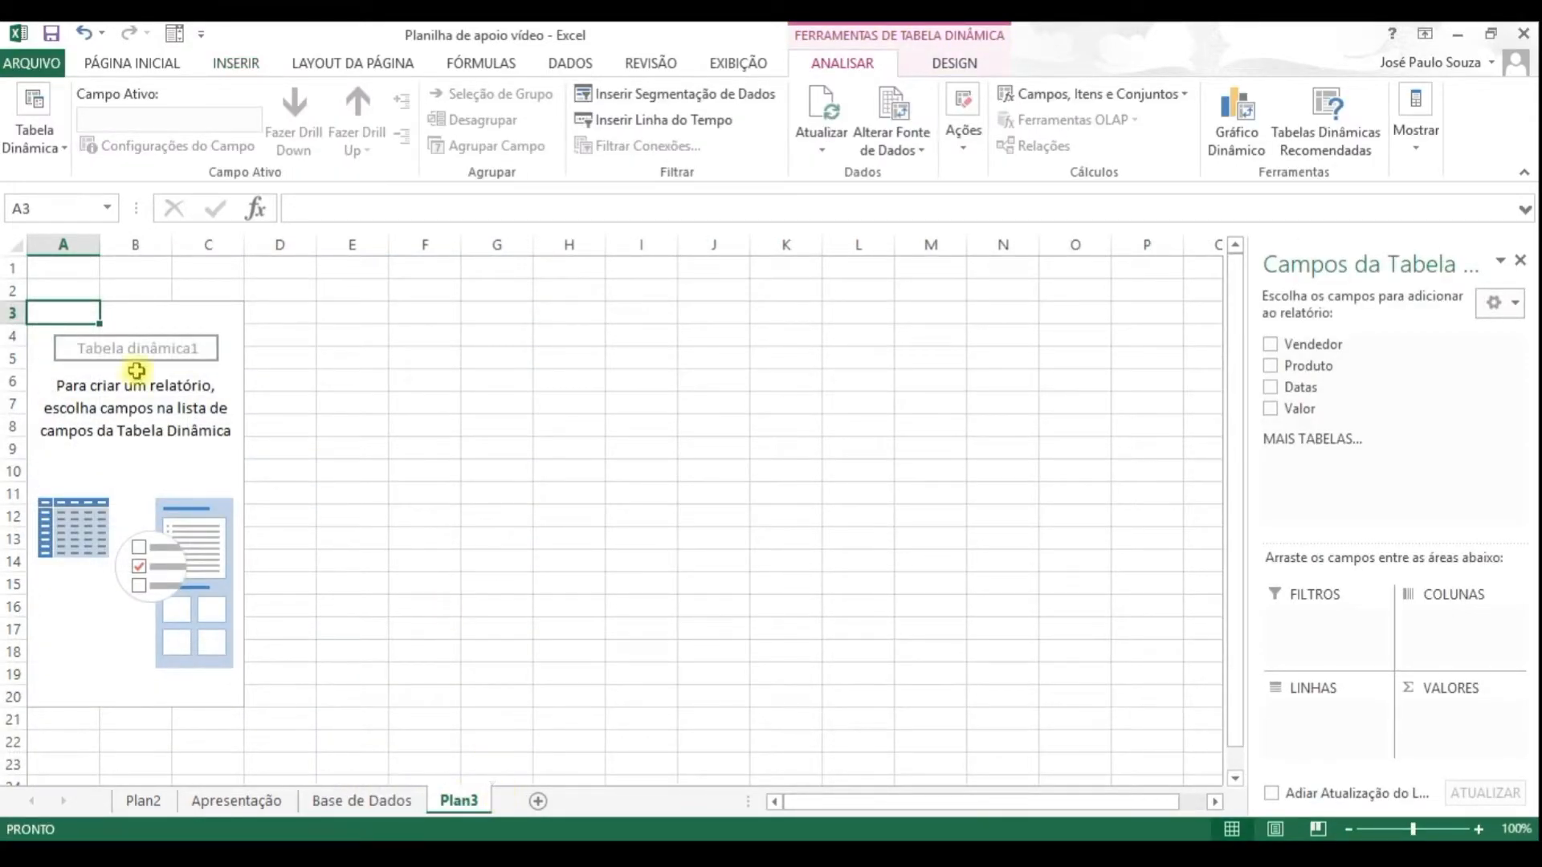
click(151, 427)
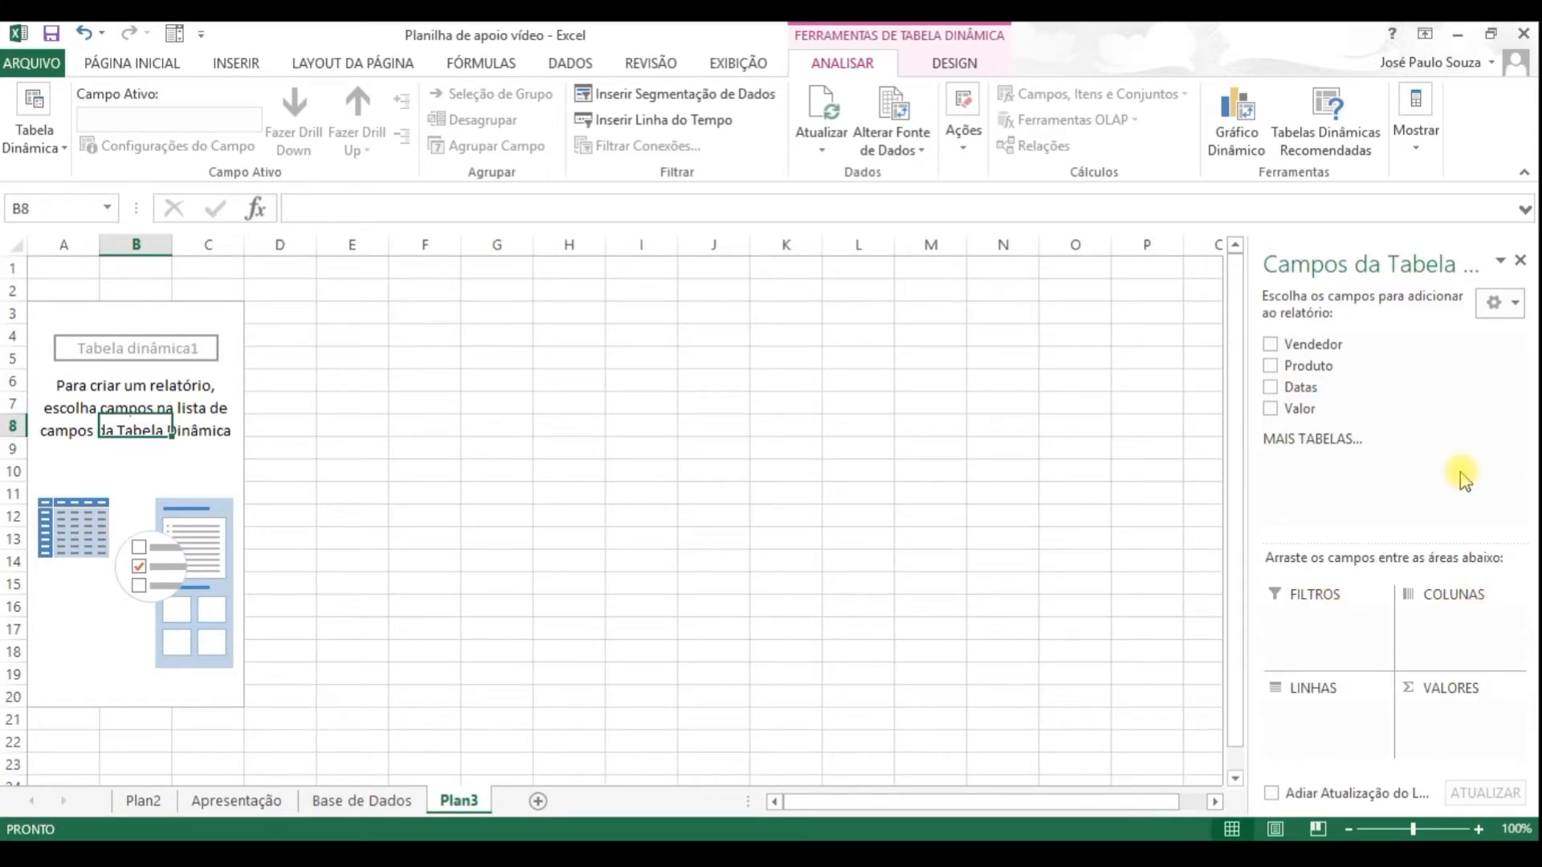
- Build the pivot table with Valor summed as the values and Vendedor followed by Produto as the row fields
drag(1308, 408, 1466, 729)
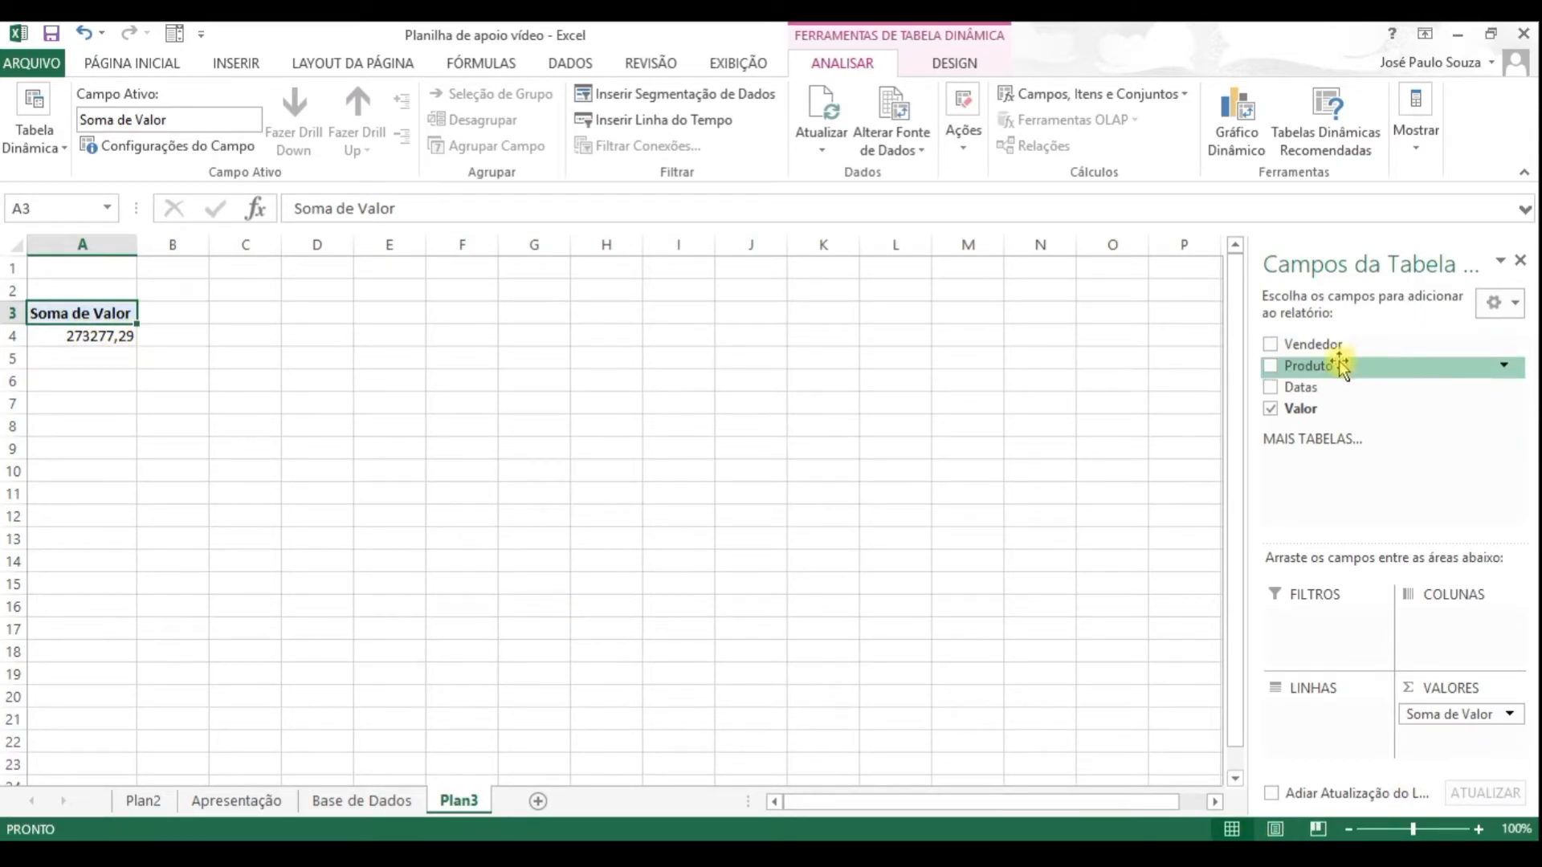
drag(1324, 344, 1337, 726)
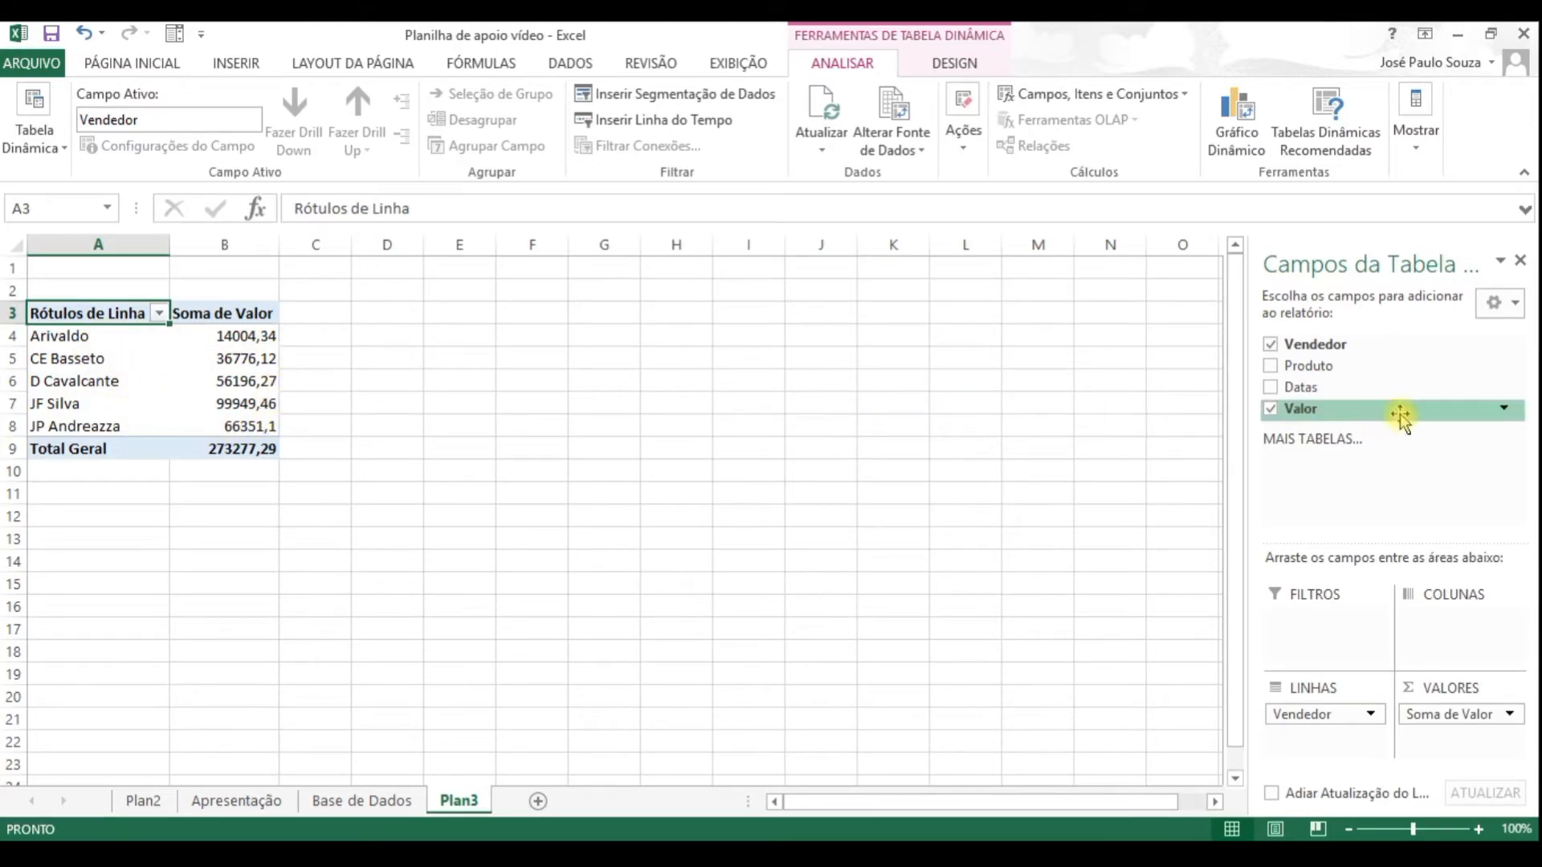
drag(1321, 371, 1352, 740)
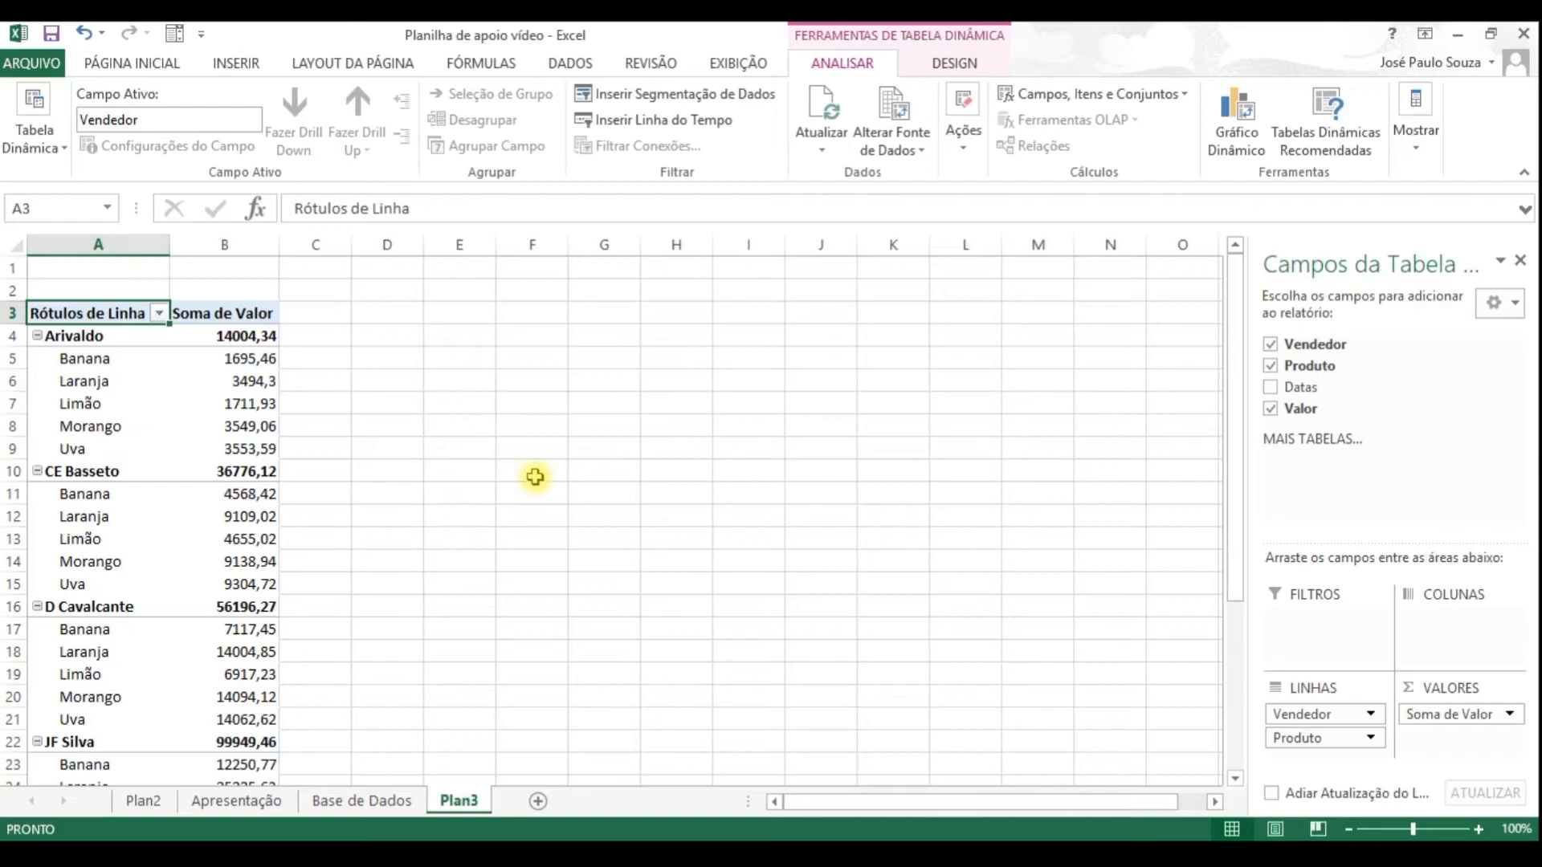
- Copy the entire pivot table and paste the duplicate at cell E3 on the same sheet
key(Right)
key(Left)
key(shift+Right)
key(ctrl+shift+Down)
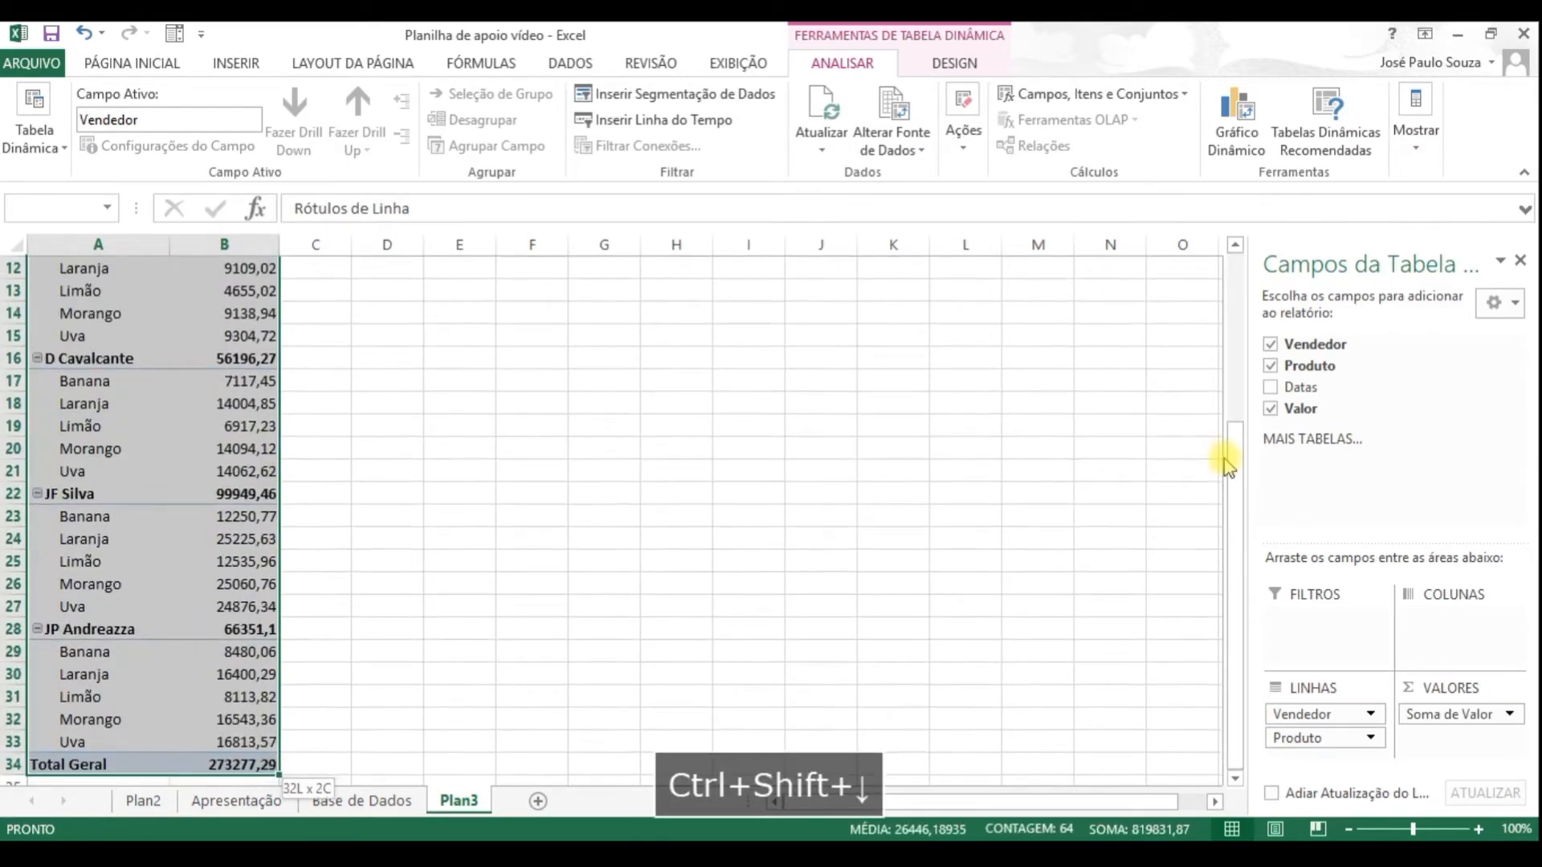
key(ctrl+c)
key(Right)
key(Right)
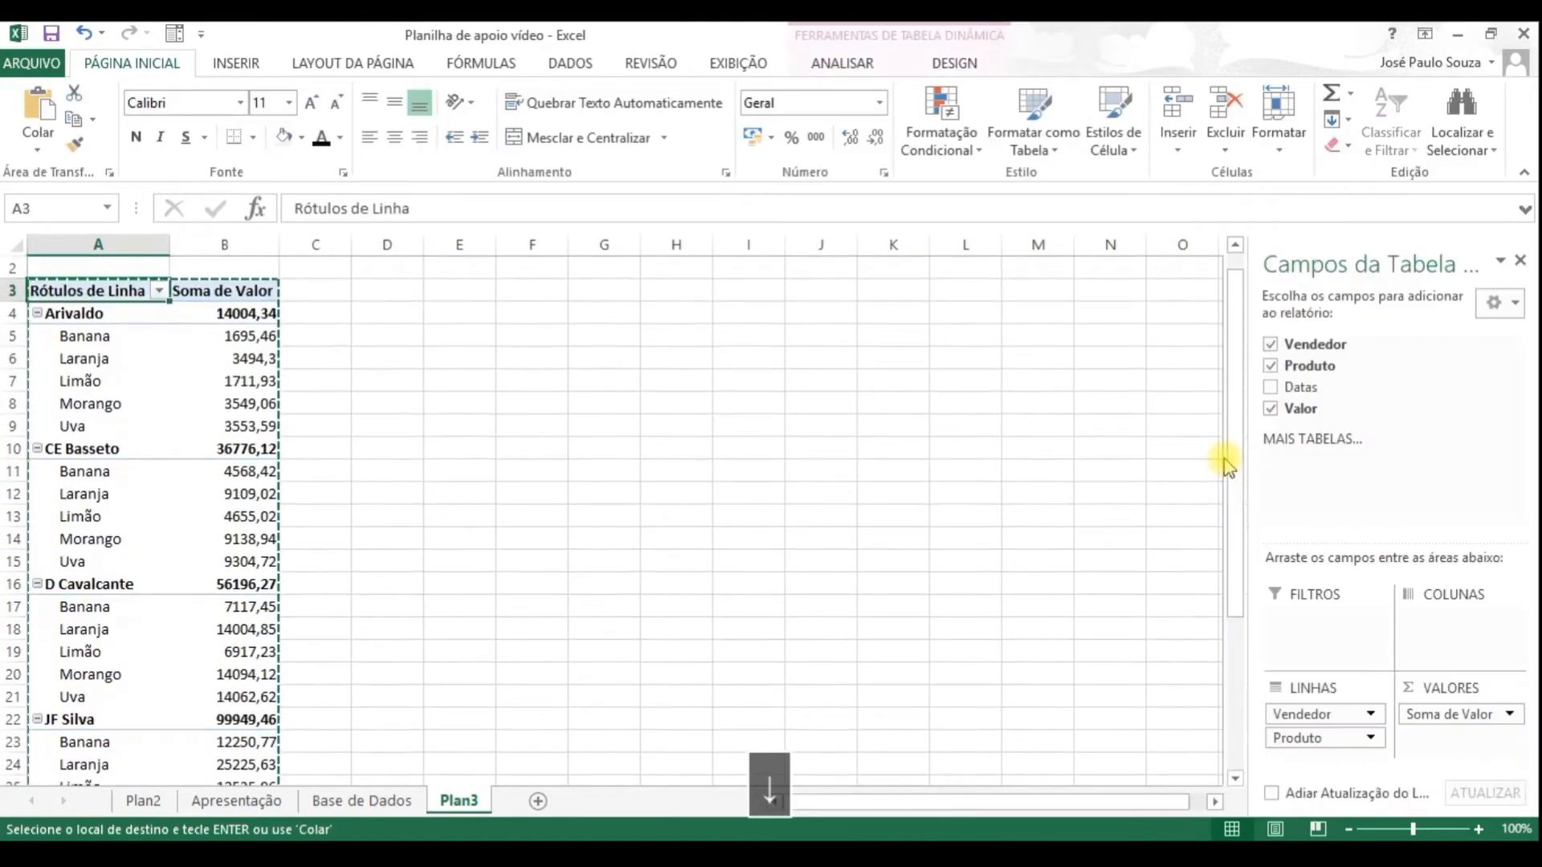
key(Right)
key(Right)
key(ctrl+v)
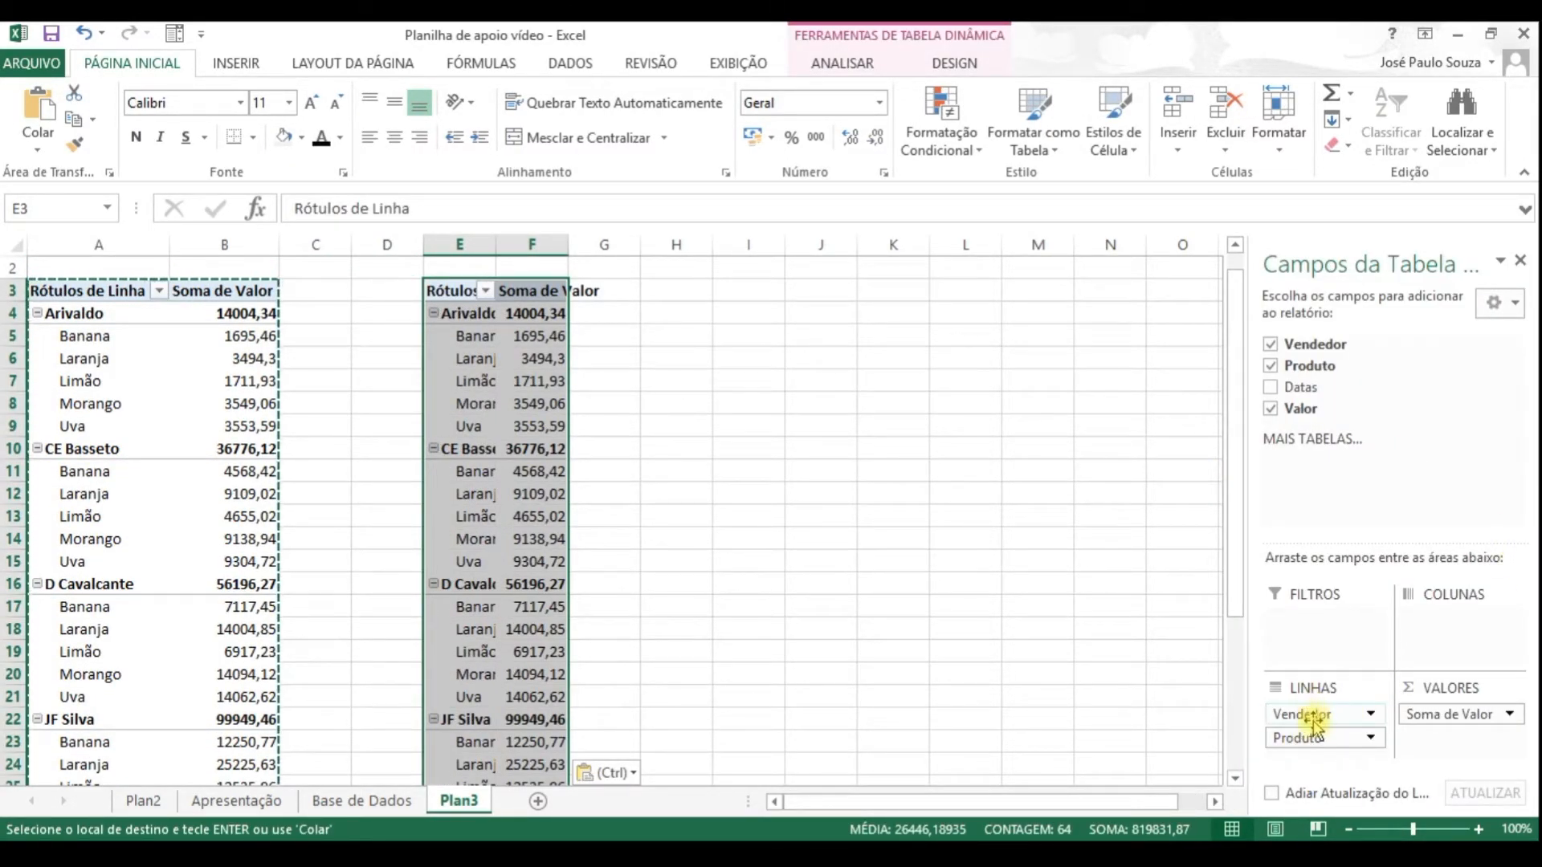
- Move the Produto field from rows to columns in the copied pivot table and deselect the table
drag(1321, 739, 1459, 629)
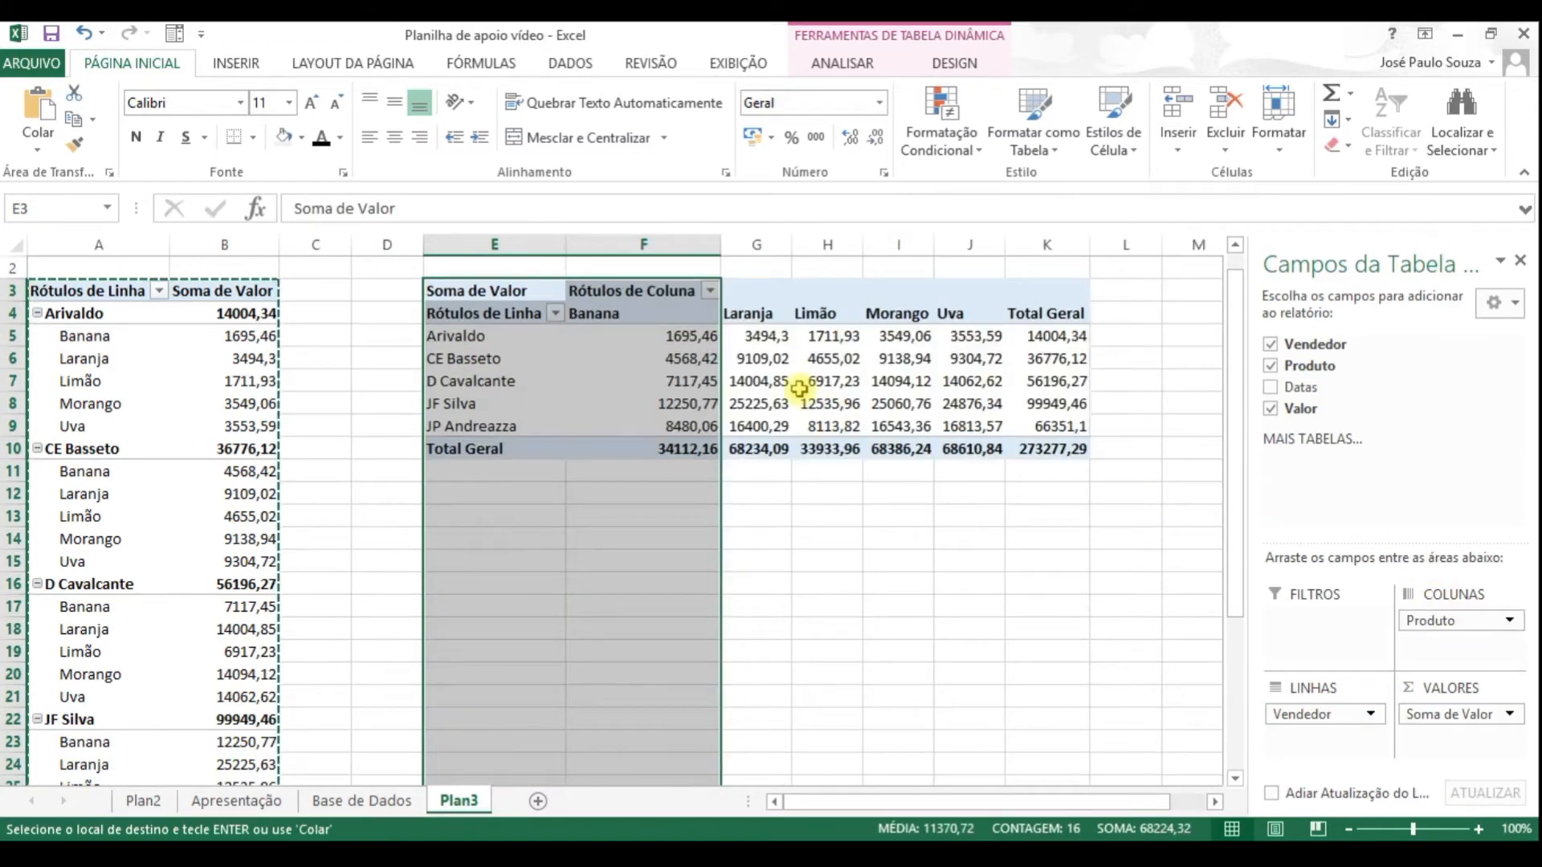
click(827, 507)
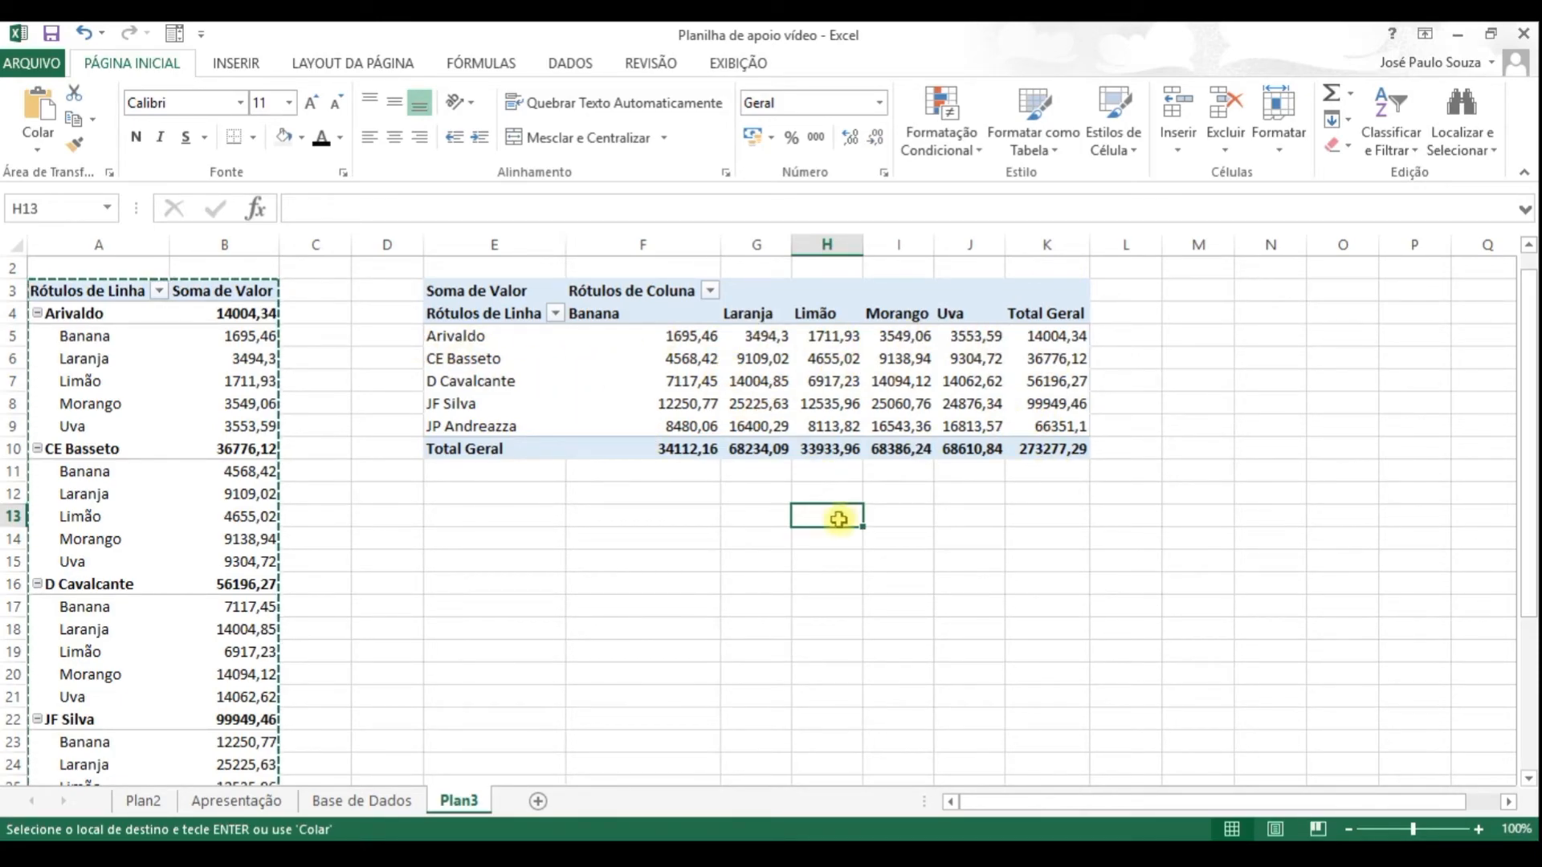
click(482, 313)
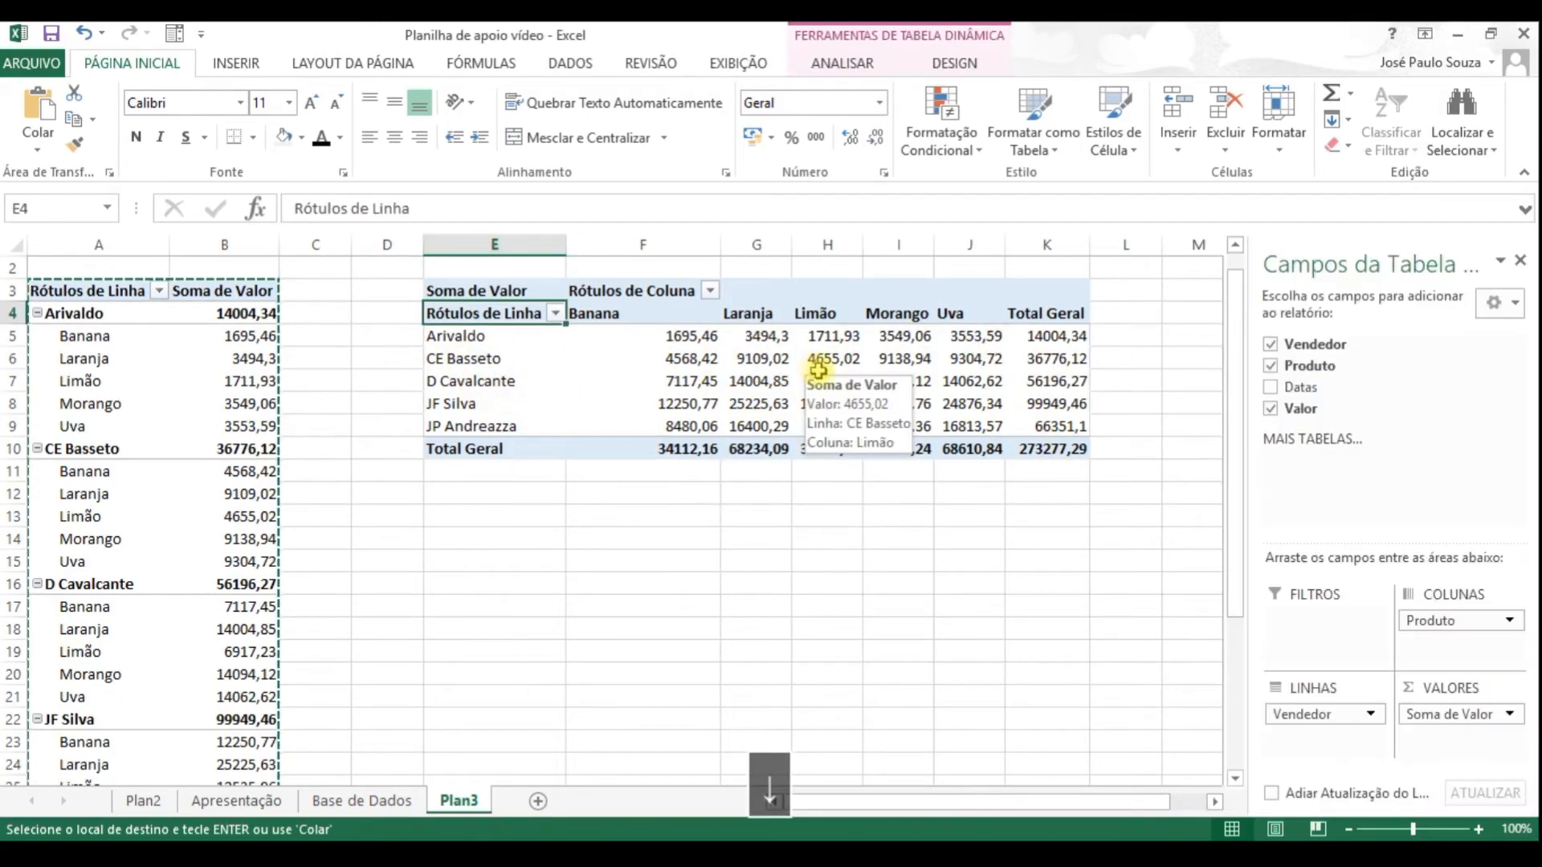
click(514, 539)
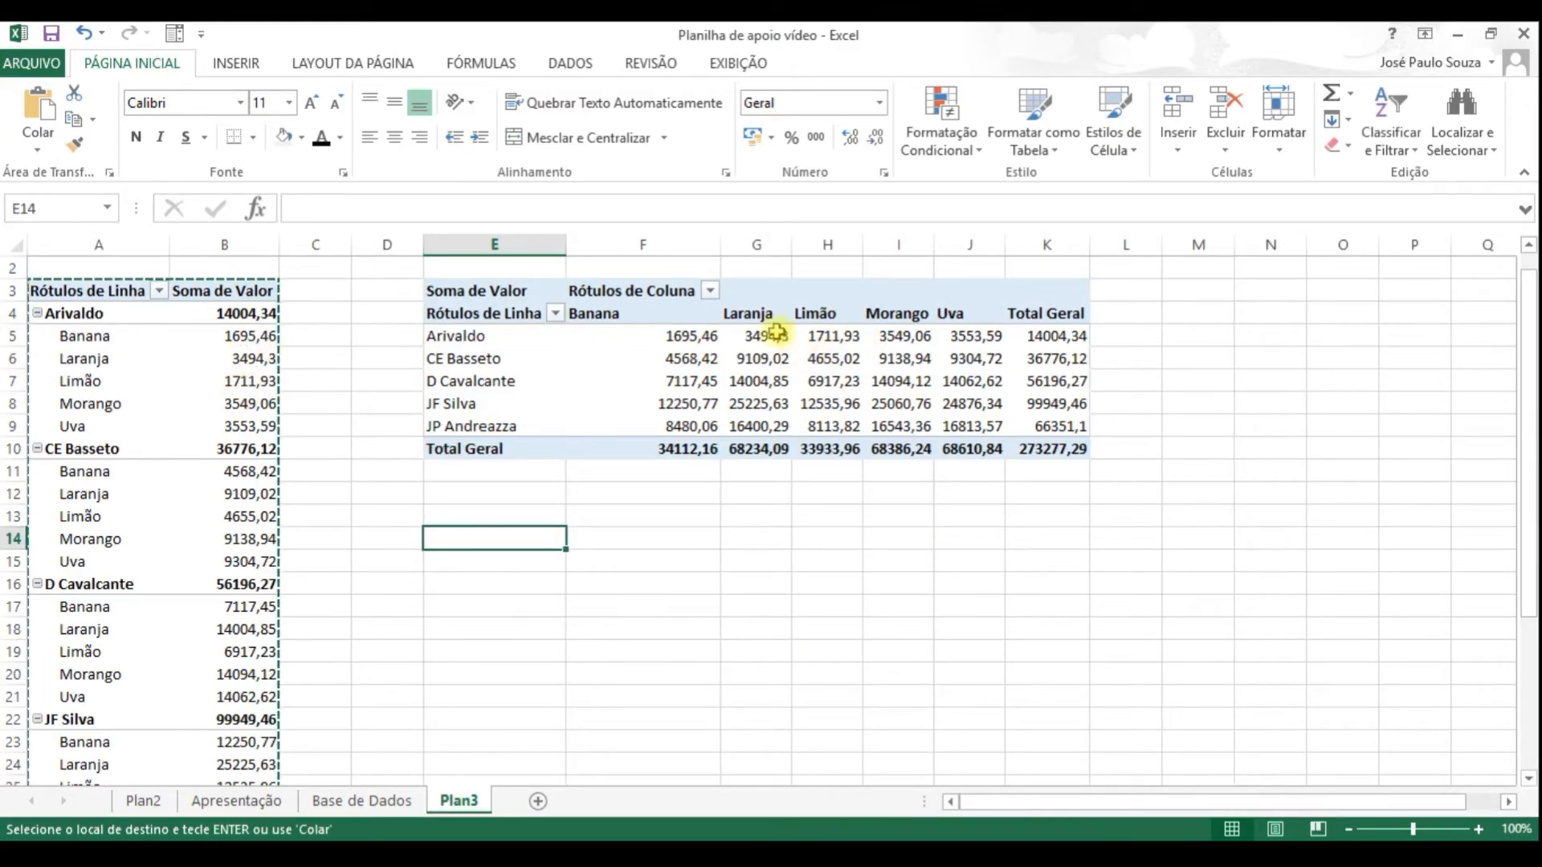
- Examine the copied pivot table's values by seller and product, and compare its layout with the original rows-only pivot table
drag(687, 335, 690, 427)
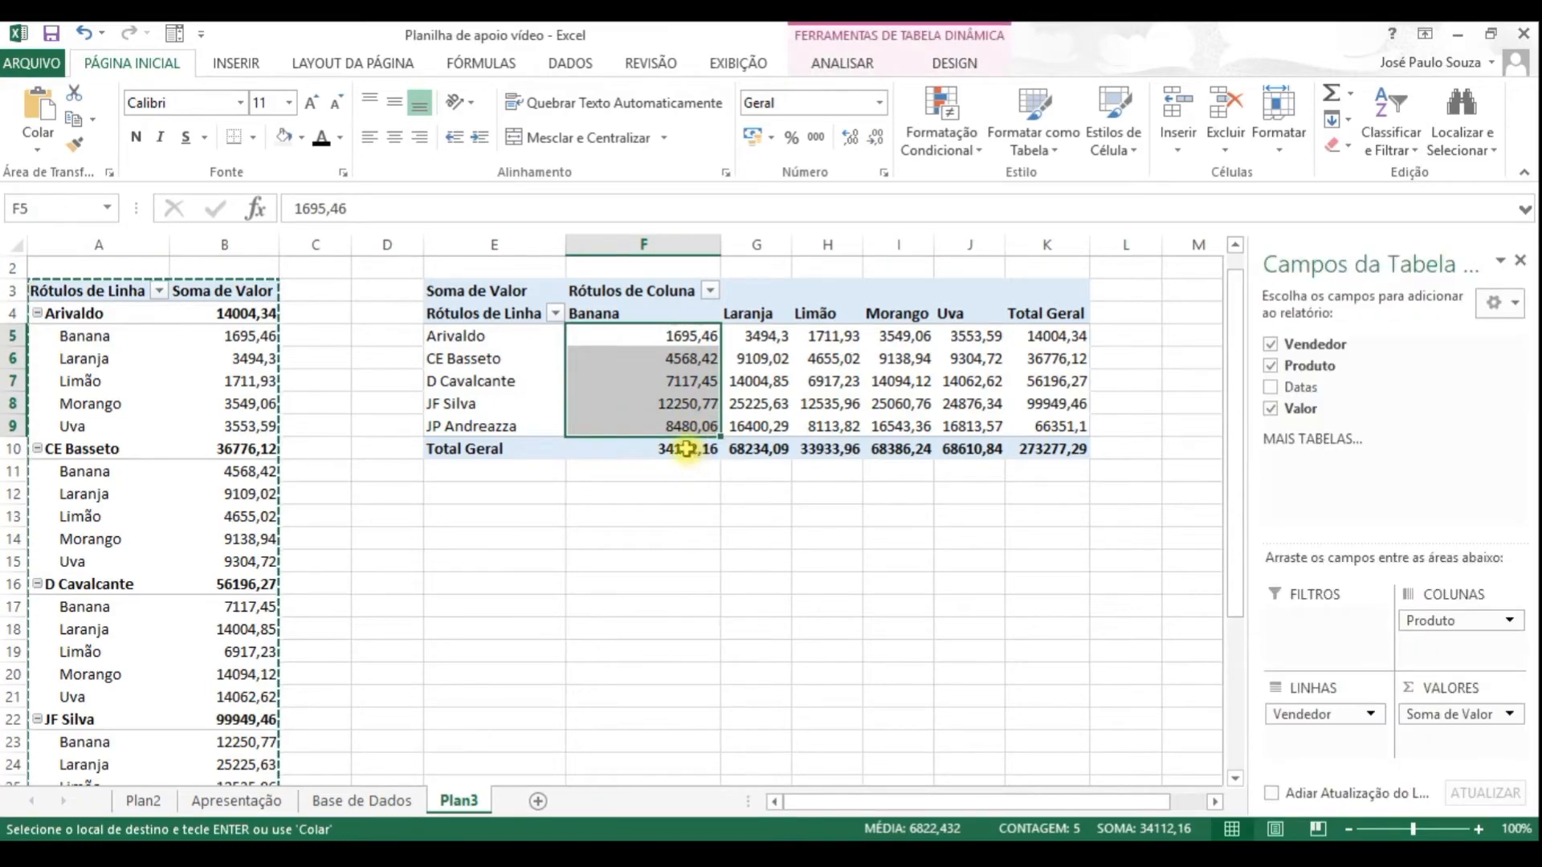
click(770, 338)
mouse_move(678, 336)
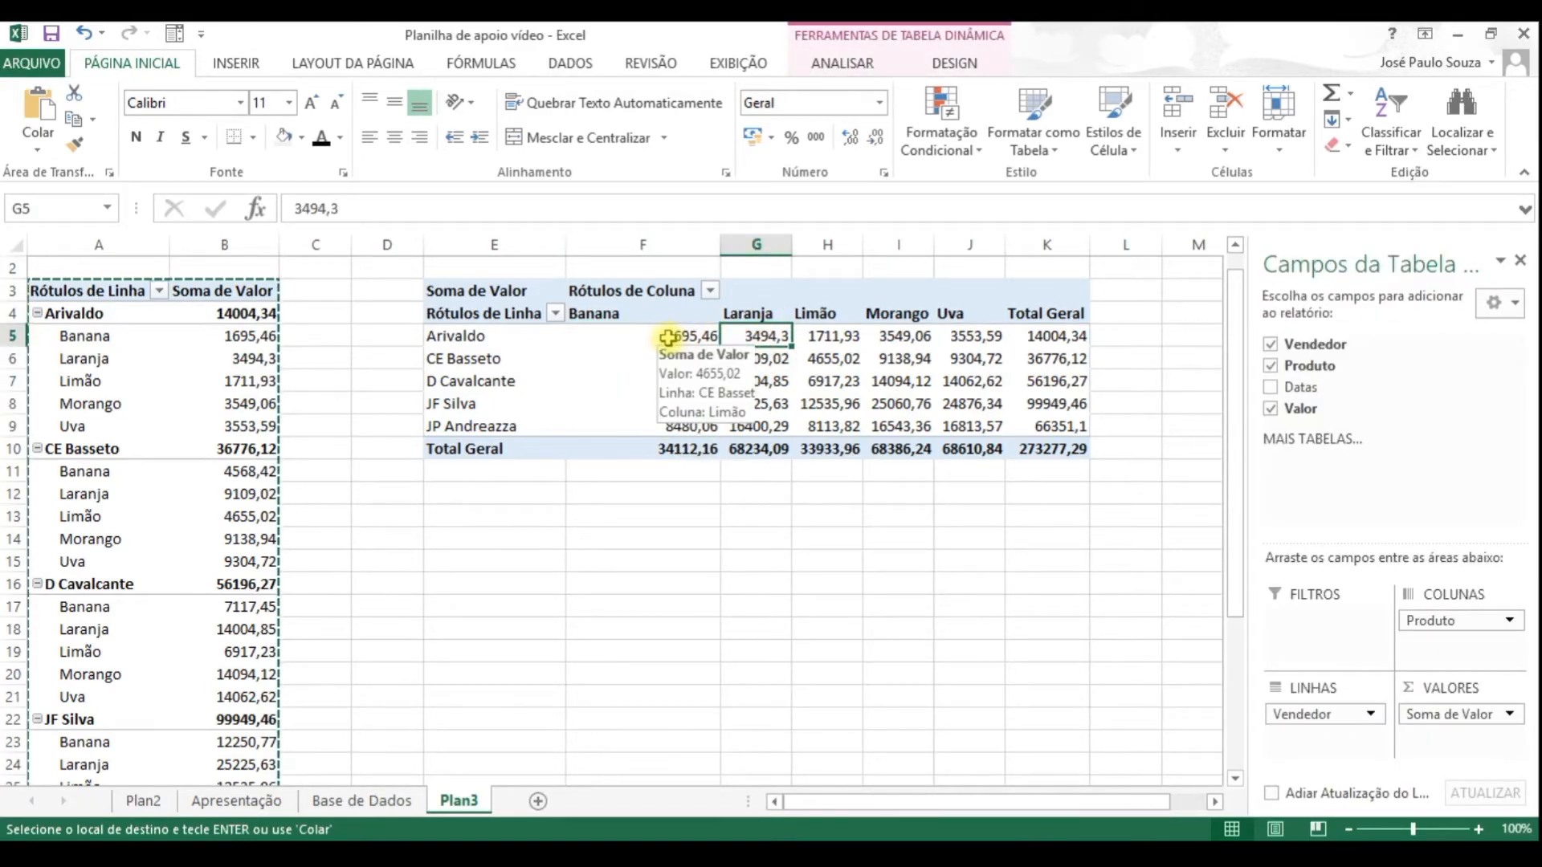
drag(670, 336, 1052, 421)
click(1080, 496)
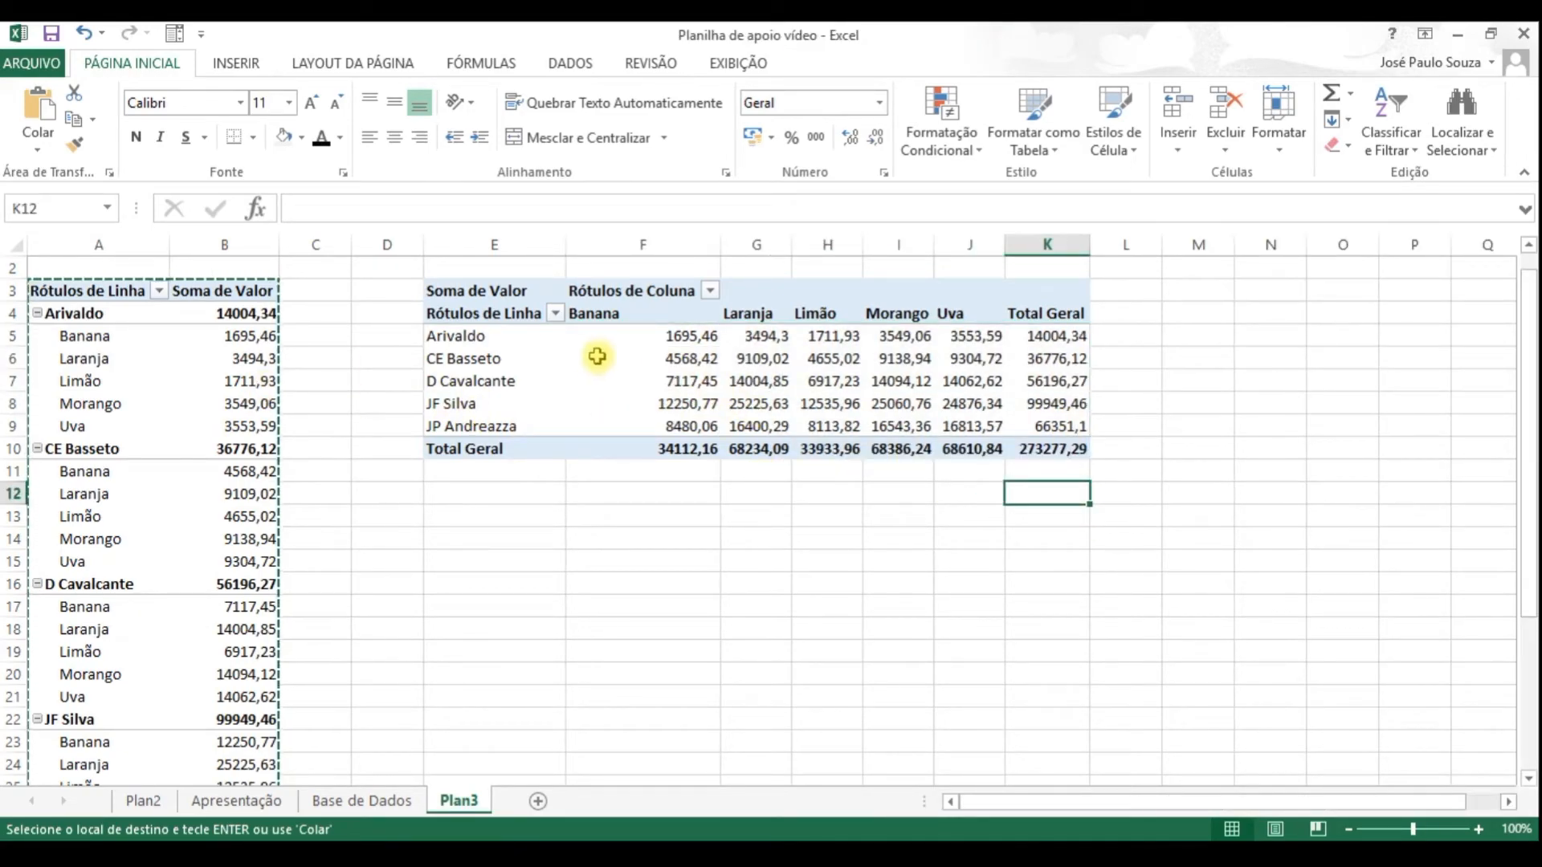
click(476, 337)
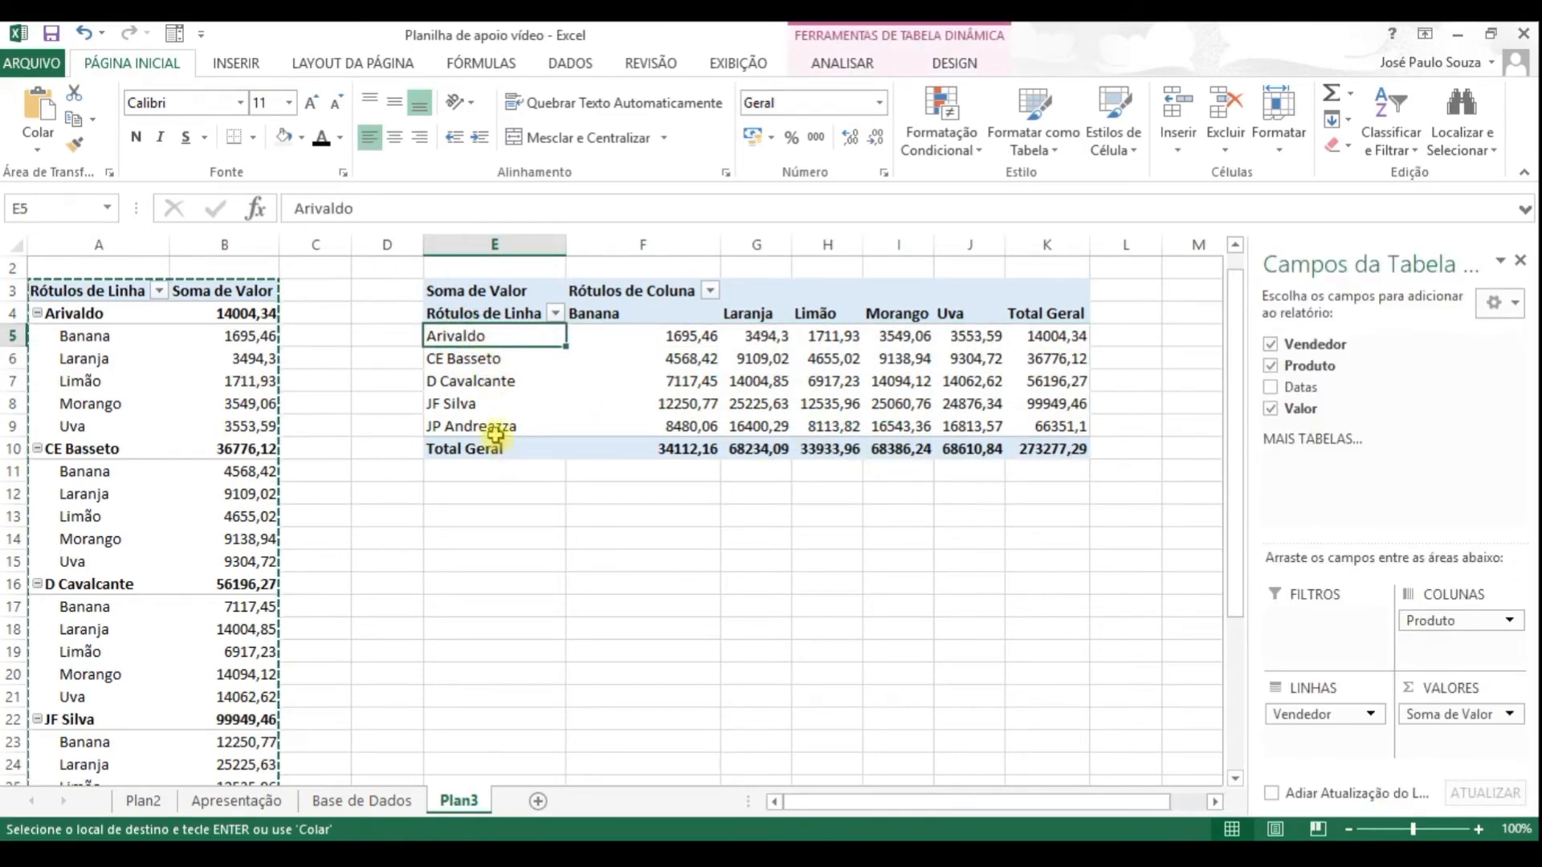
click(652, 403)
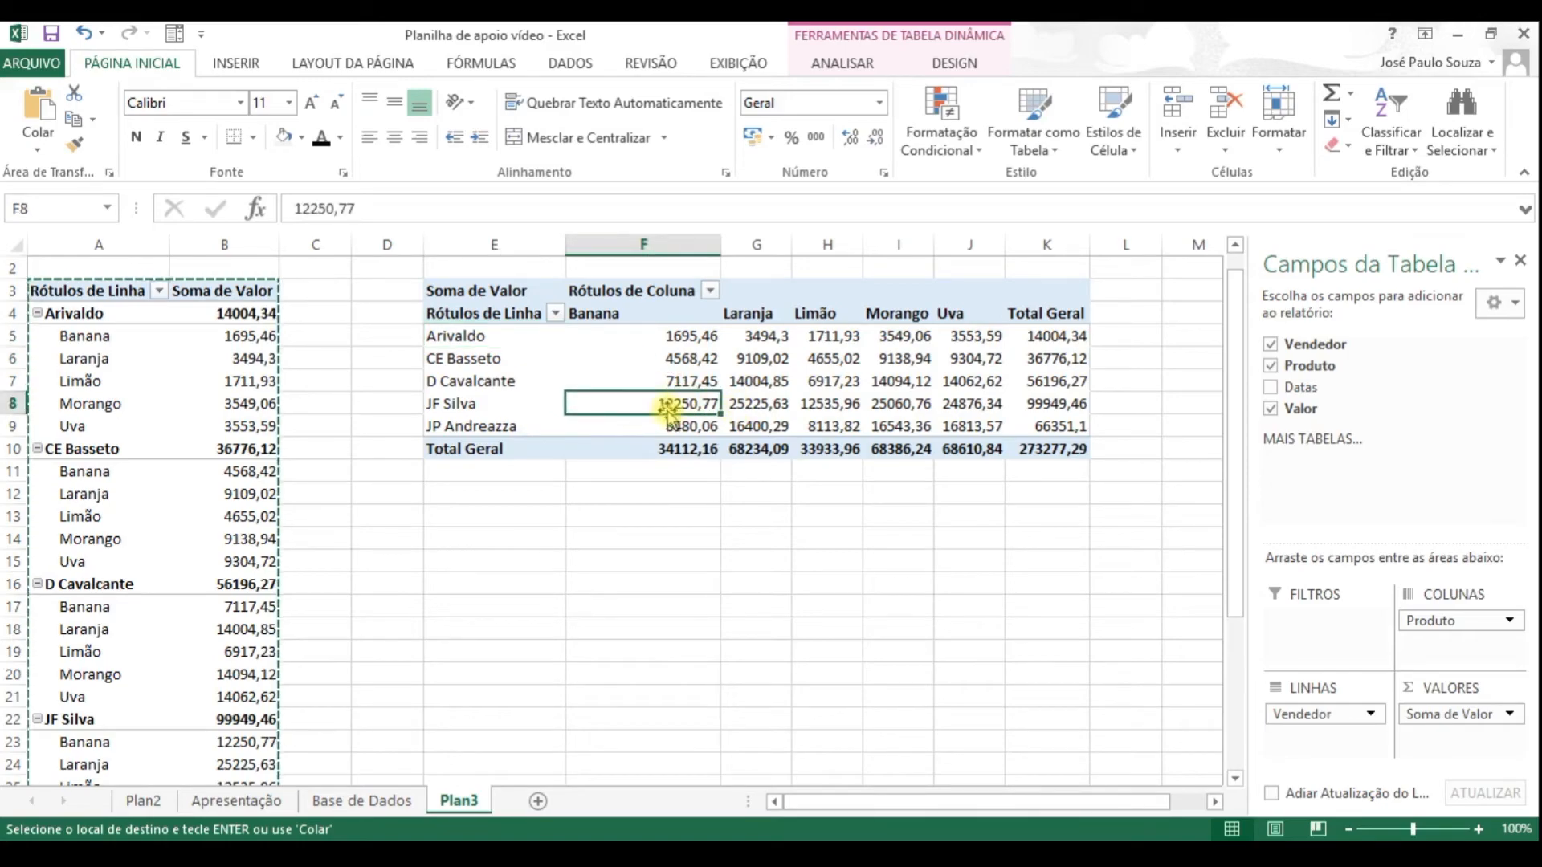
click(640, 514)
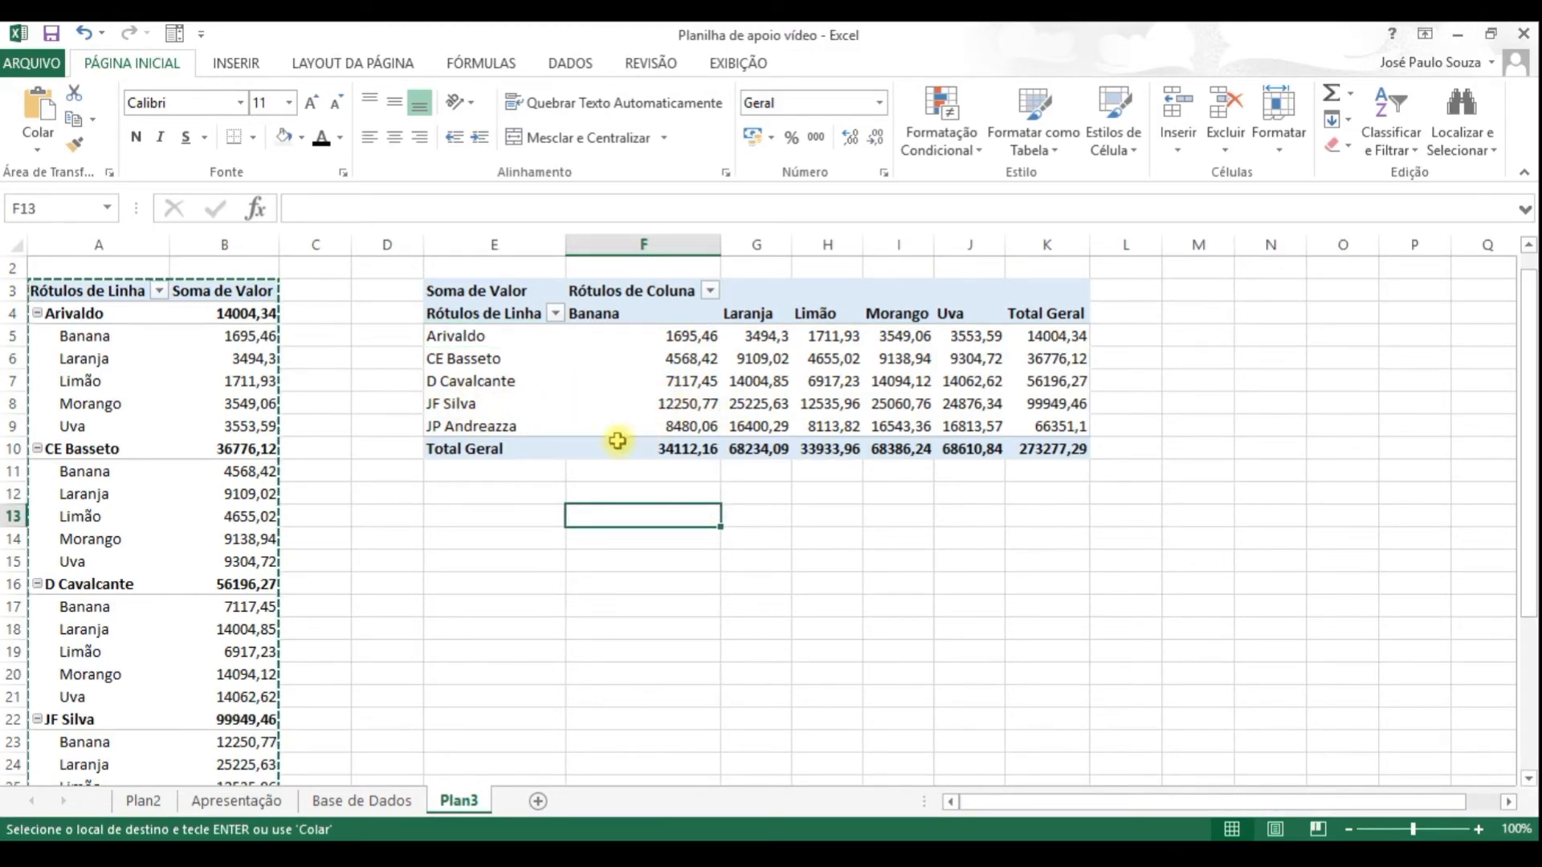
click(682, 405)
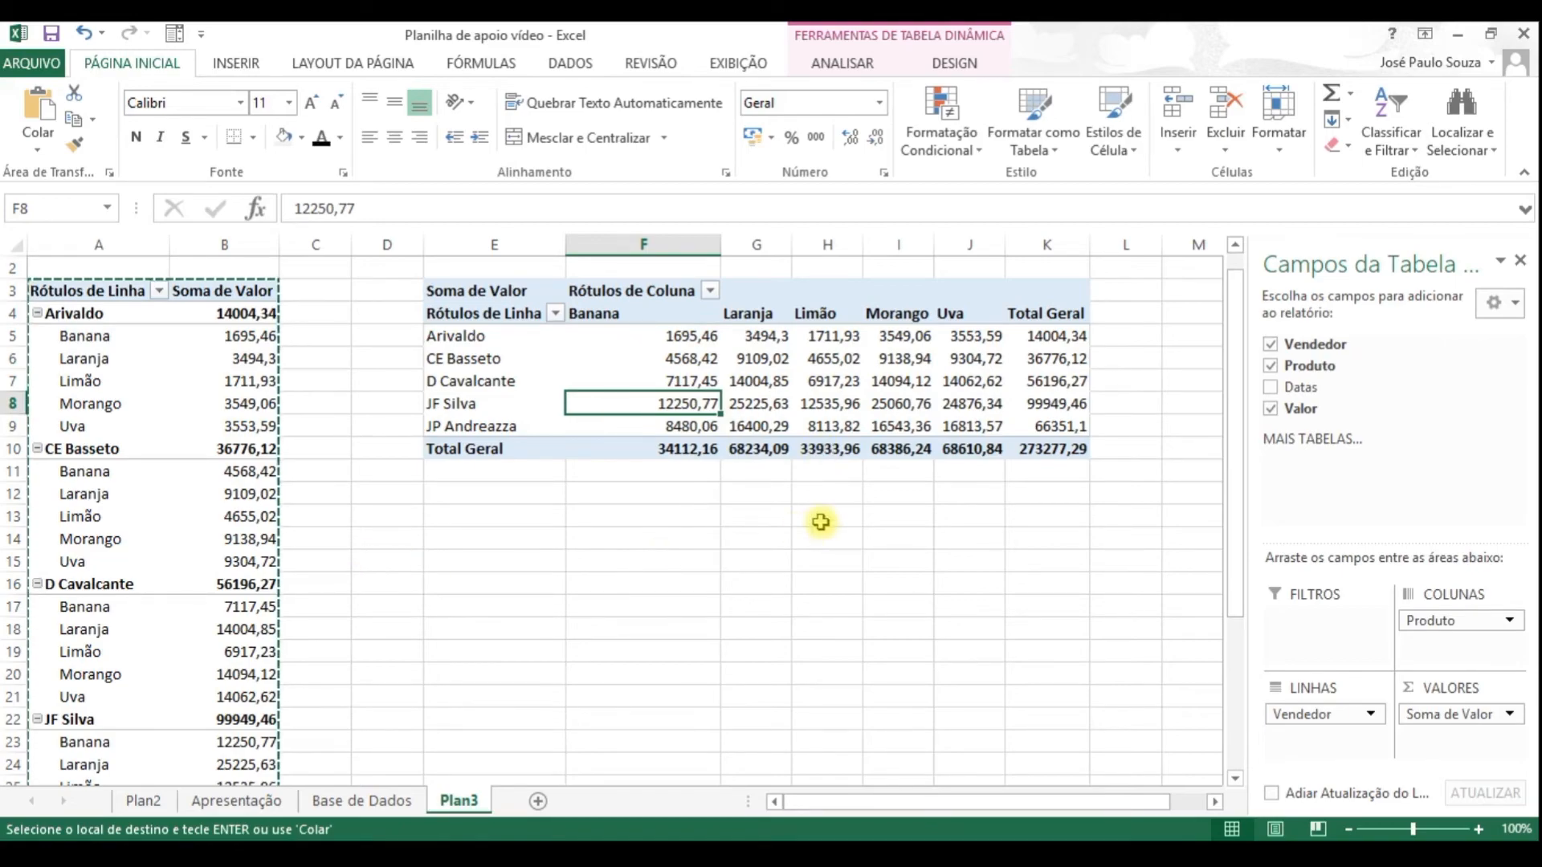
scroll(819, 523, down, 4)
scroll(809, 509, up, 4)
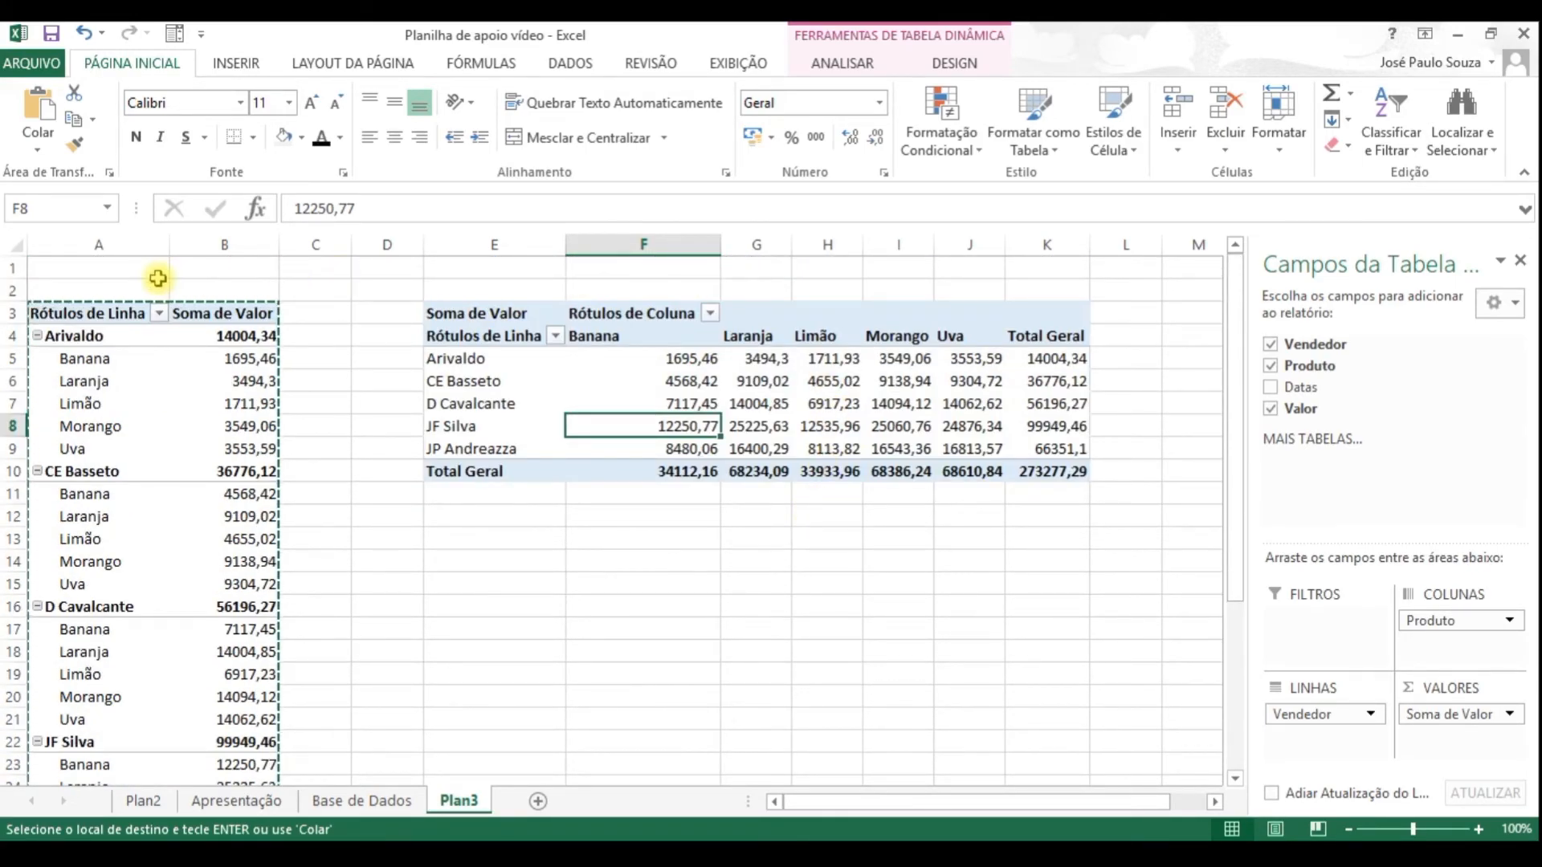